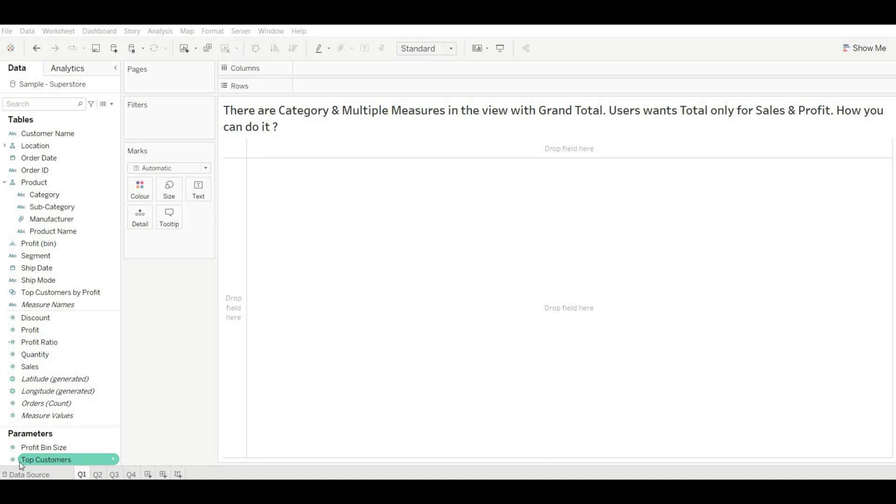
Build a Category table with Discount, Profit, Profit Ratio, Quantity and Sales.
double_click(44, 196)
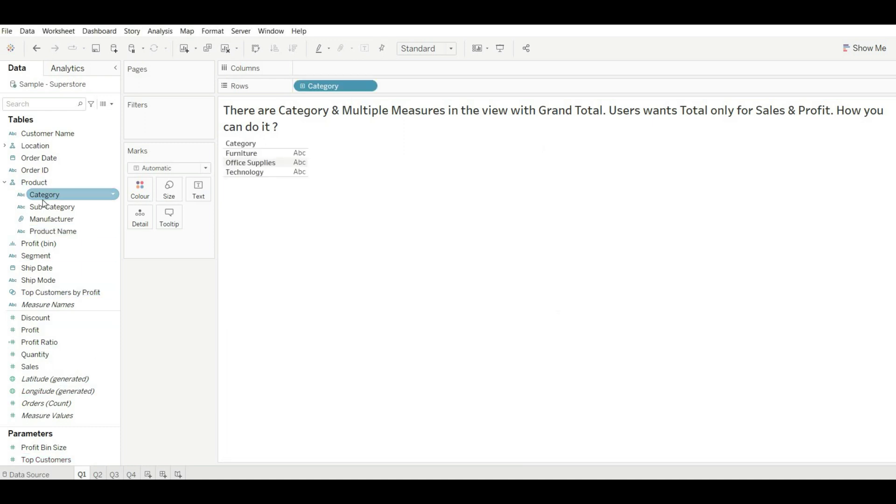
double_click(44, 322)
double_click(40, 333)
double_click(41, 342)
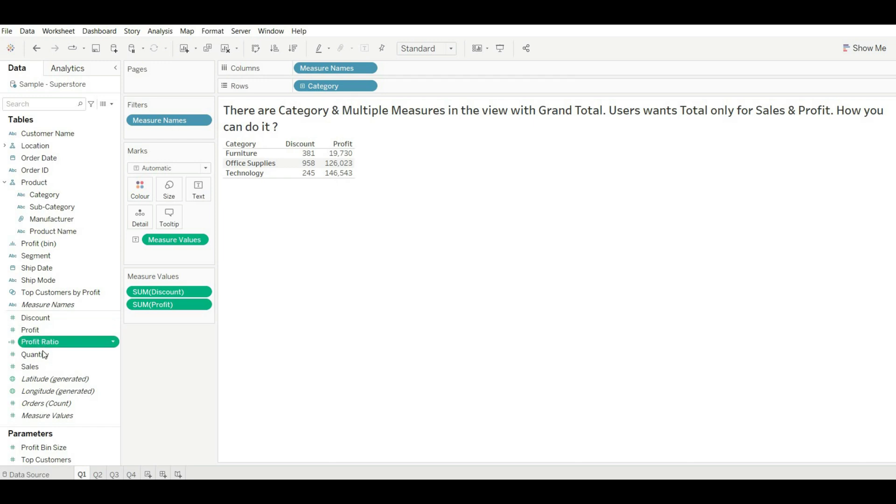
double_click(42, 354)
double_click(41, 368)
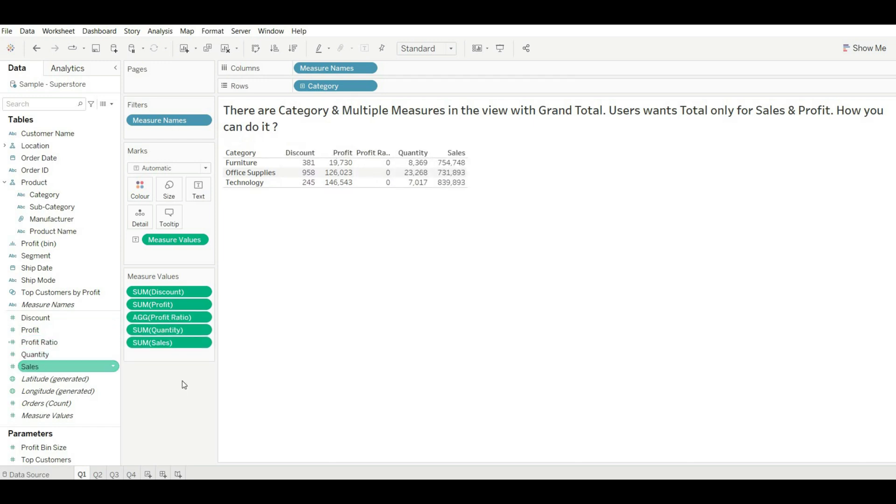
Show column grand totals and start moving Sales to the first measure column.
click(164, 36)
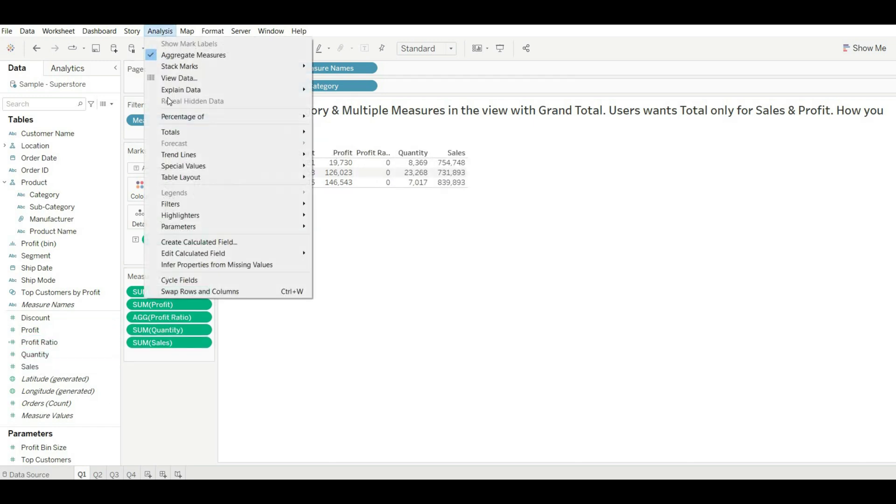
mouse_move(229, 134)
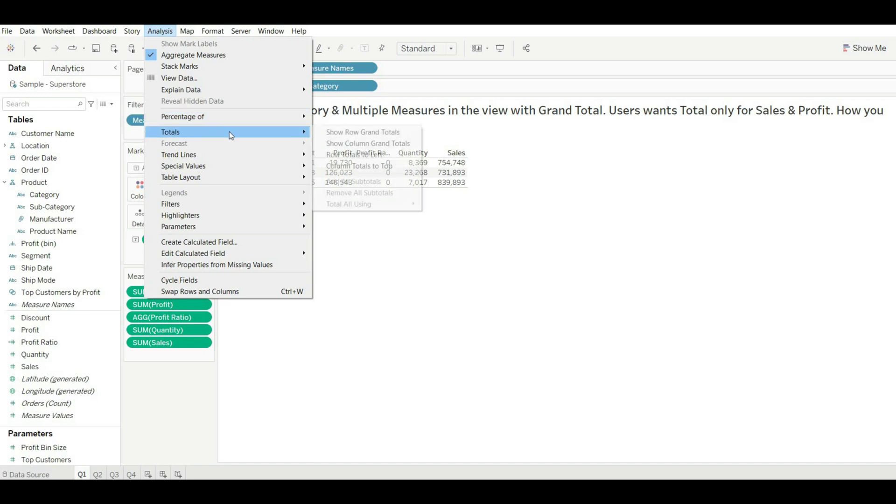
click(352, 144)
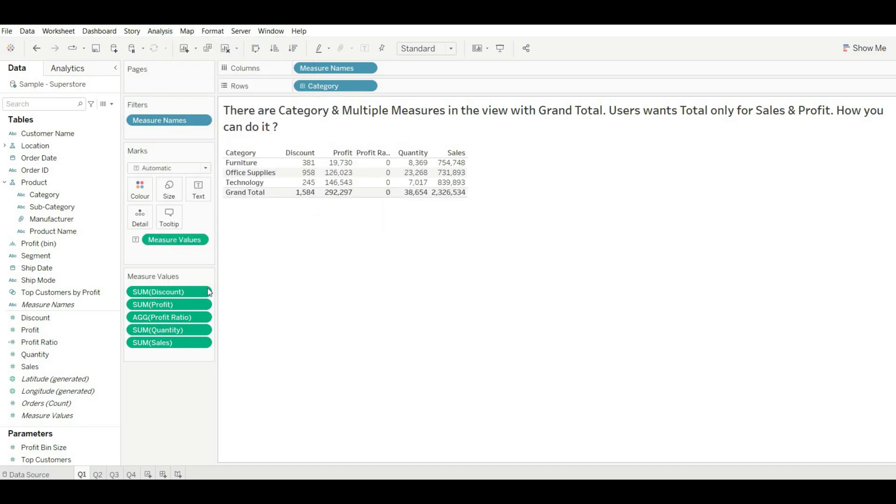
mouse_move(166, 337)
mouse_down()
mouse_move(167, 289)
mouse_move(168, 366)
mouse_move(167, 352)
mouse_up()
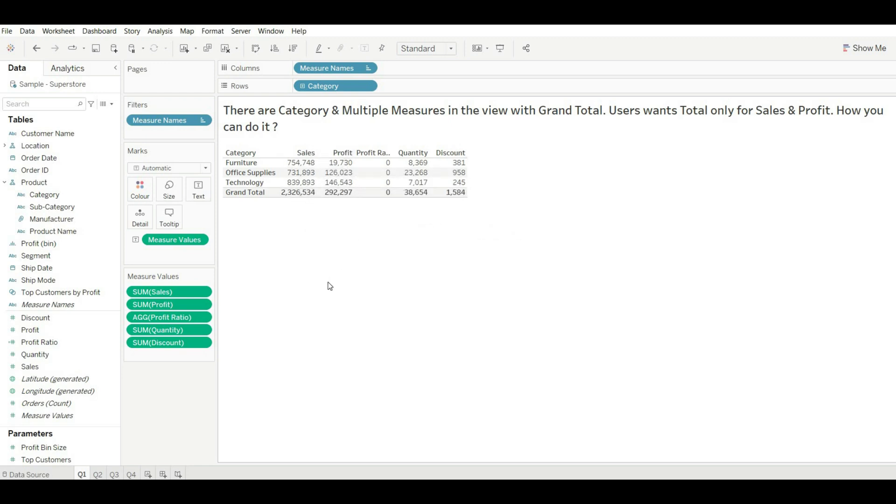
Move the Measure Values card out into its own area beside the Marks card.
mouse_move(373, 199)
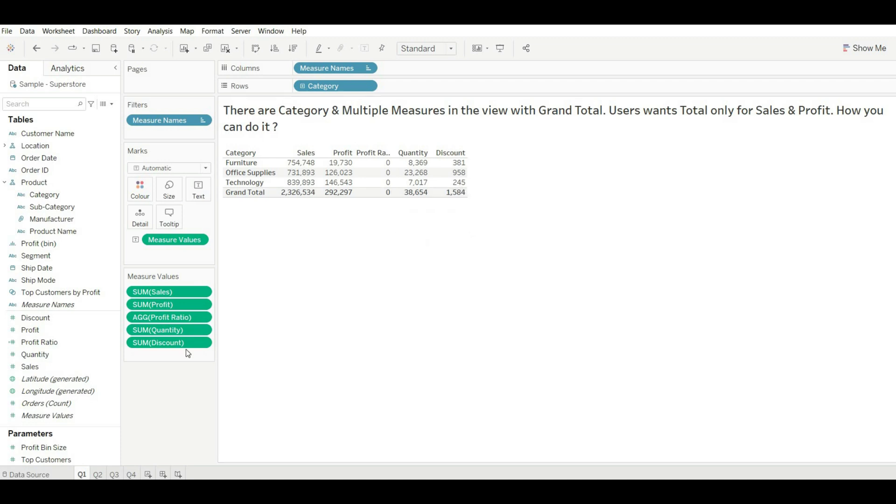
drag(154, 276, 235, 171)
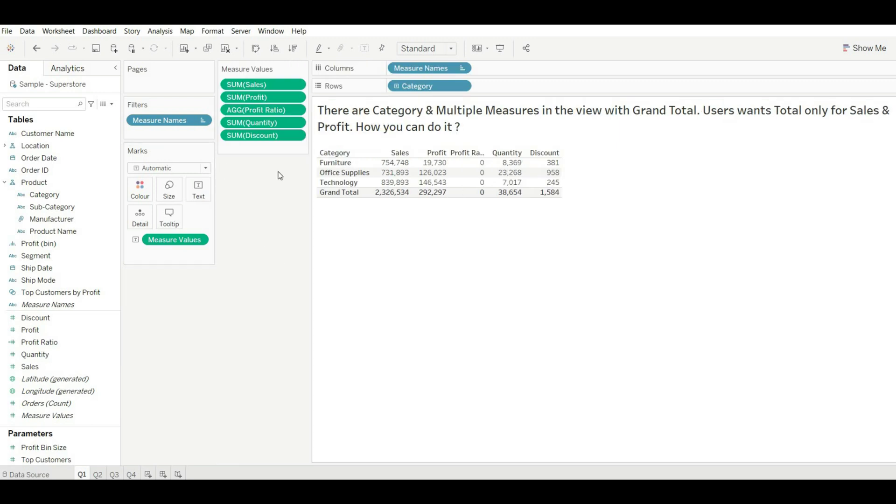
Hide the grand totals for Profit Ratio, Quantity and Discount, keeping Sales and Profit totals.
click(297, 110)
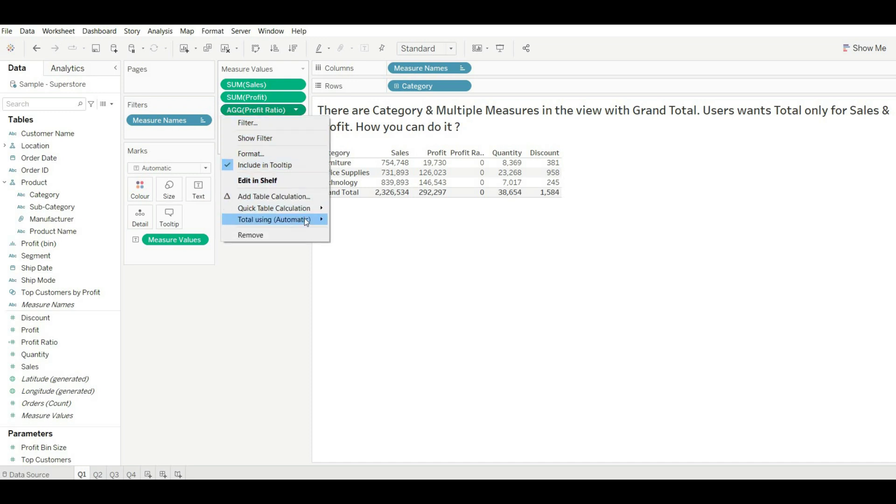
mouse_move(306, 220)
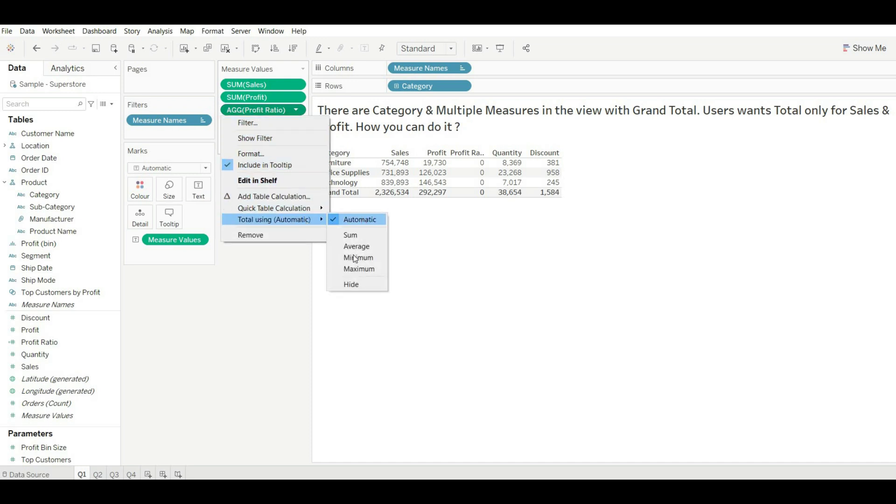
click(356, 285)
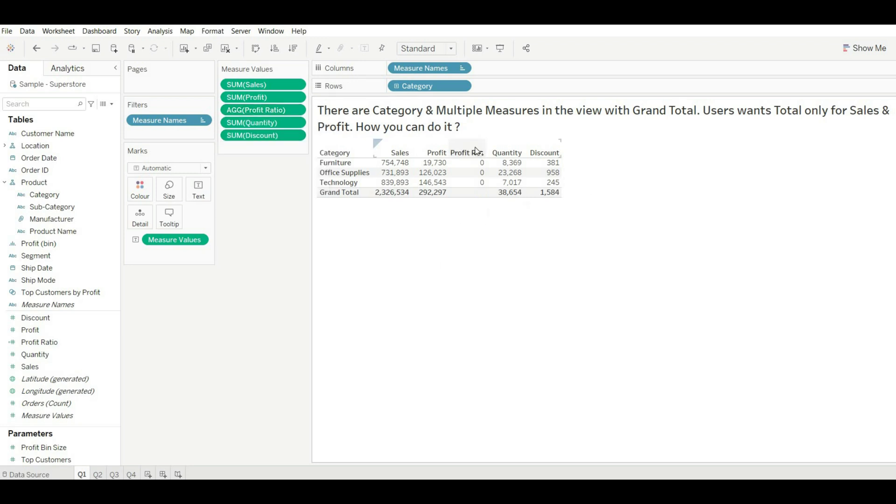
click(296, 123)
mouse_move(315, 259)
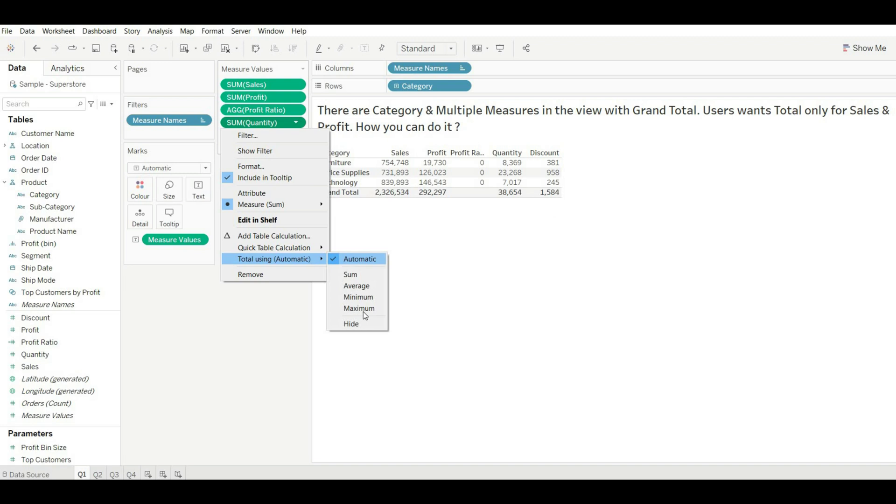
click(358, 324)
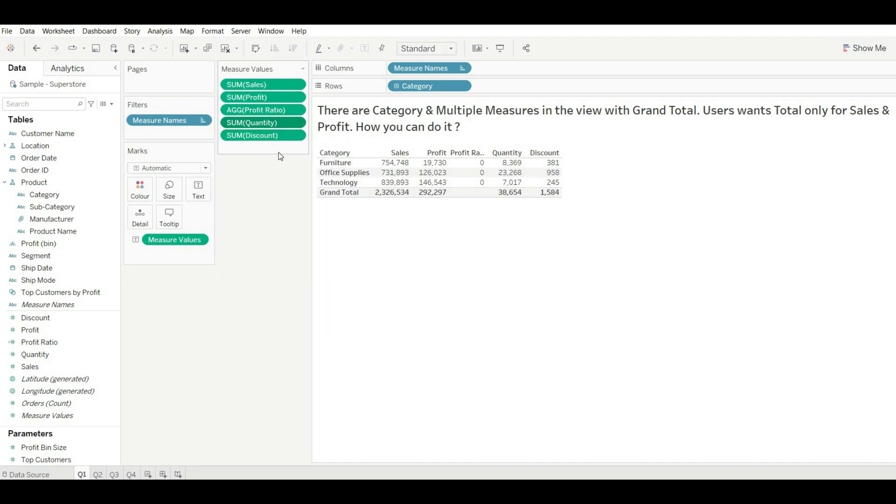
click(296, 135)
mouse_move(308, 271)
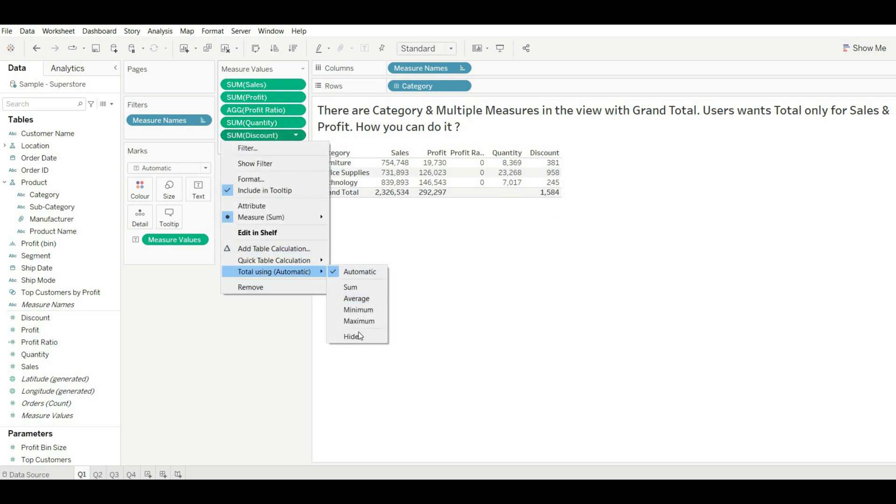
click(357, 332)
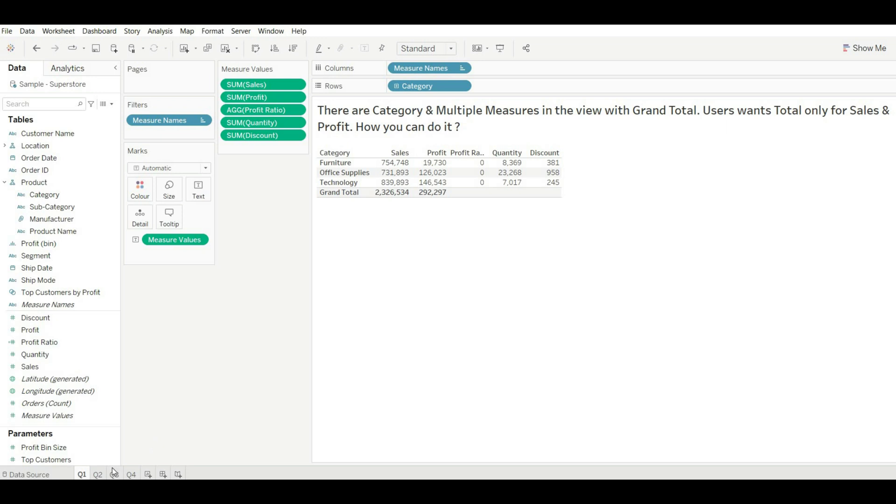
Switch to sheet Q2 with the IF Furniture SUM(Sales) else SUM(Profit) question.
click(98, 474)
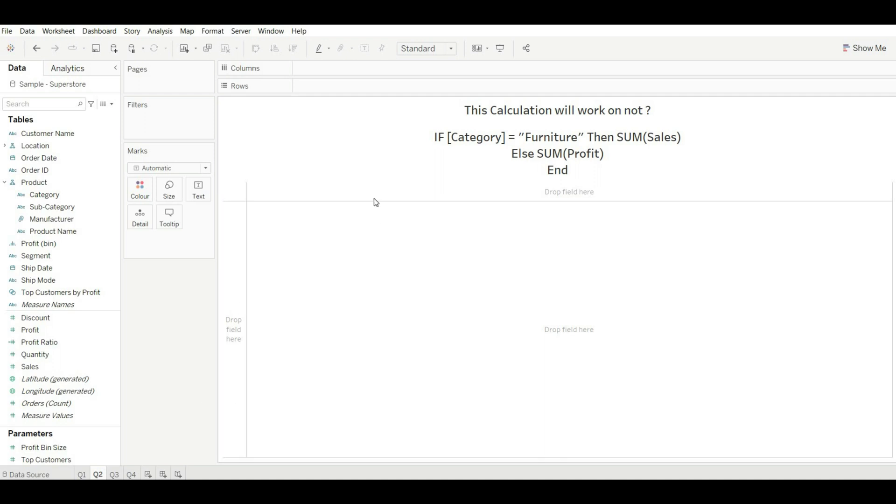
Create a calculated field beginning IF [Category] = 'Furniture' THEN SUM([Sales]).
click(112, 104)
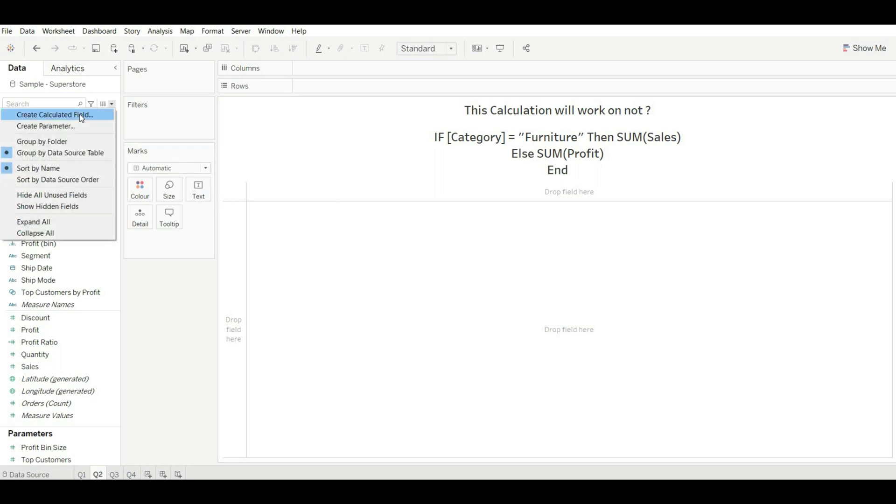
click(82, 117)
click(346, 237)
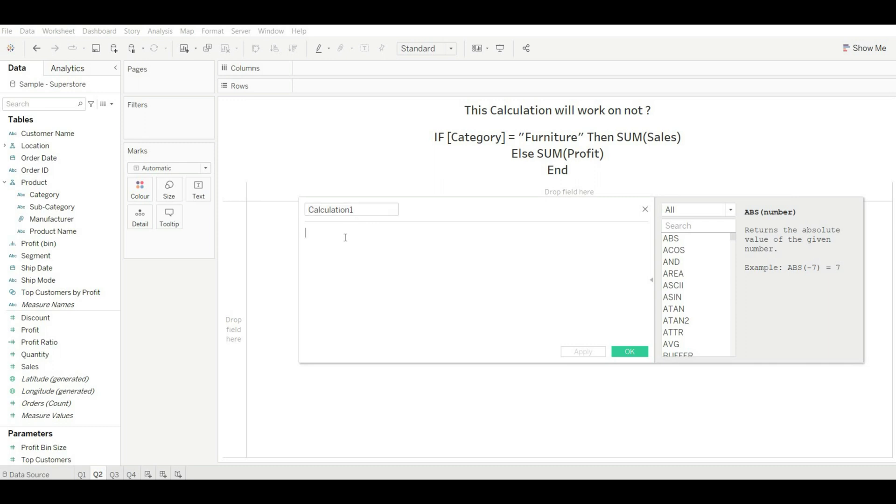
text(IF )
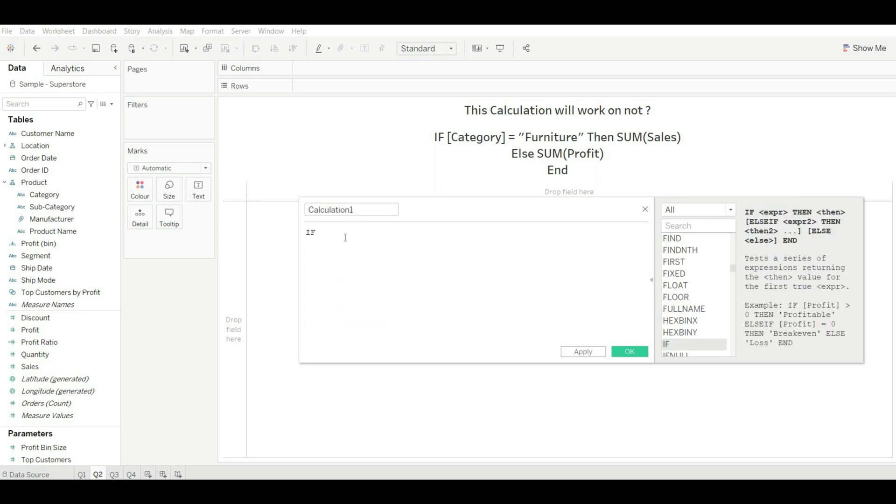
text([Category] = 'Furniture' THEN )
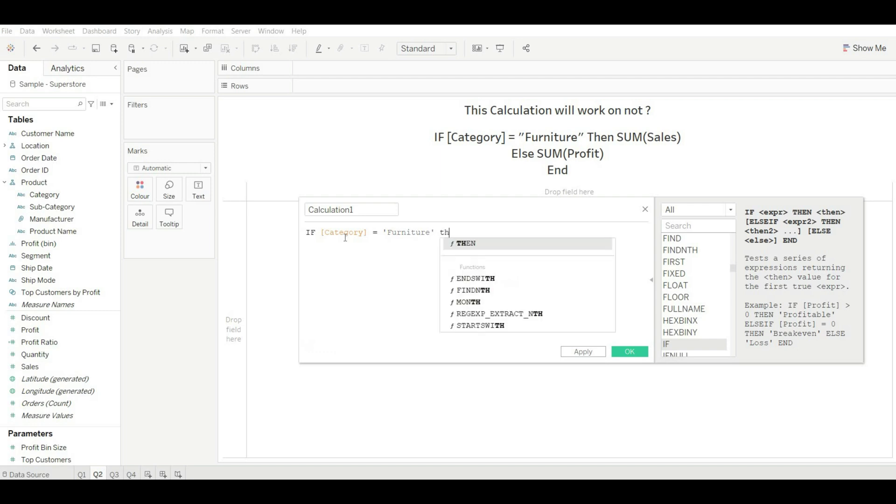
text(sum)
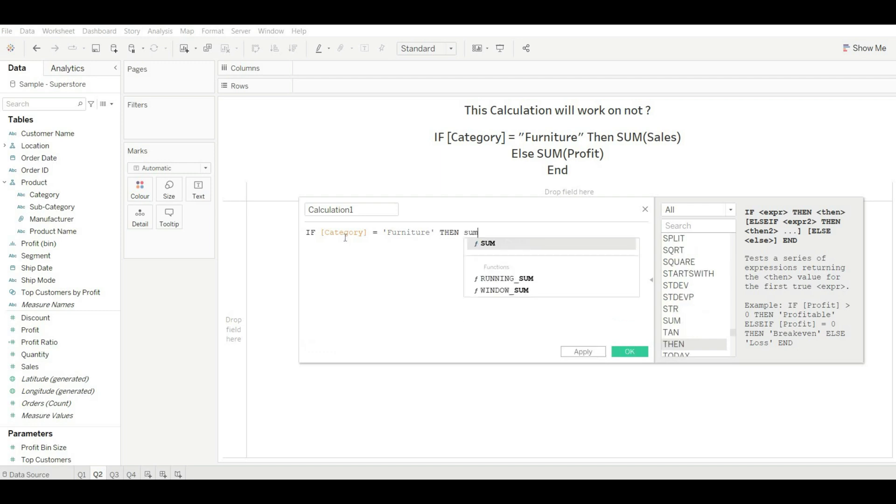
key(Return)
text(sales)
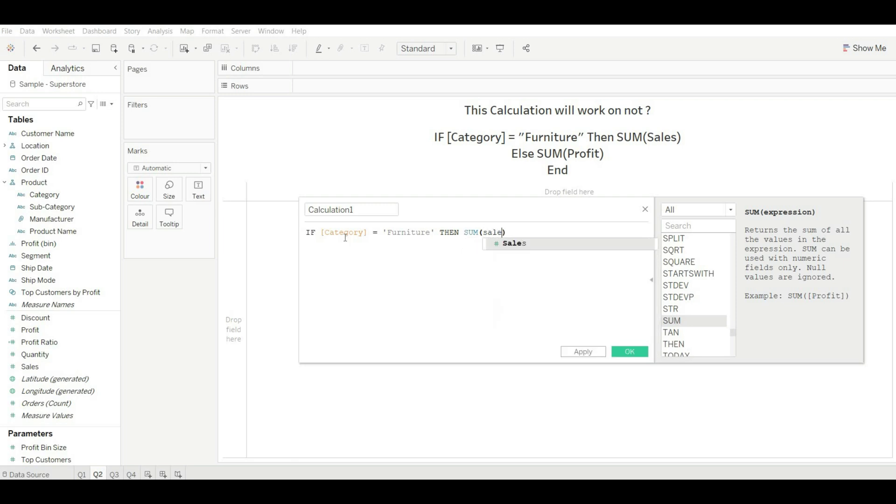
key(Return)
Complete the formula with ELSE SUM([Profit]) END.
key(End)
key(Return)
text(else)
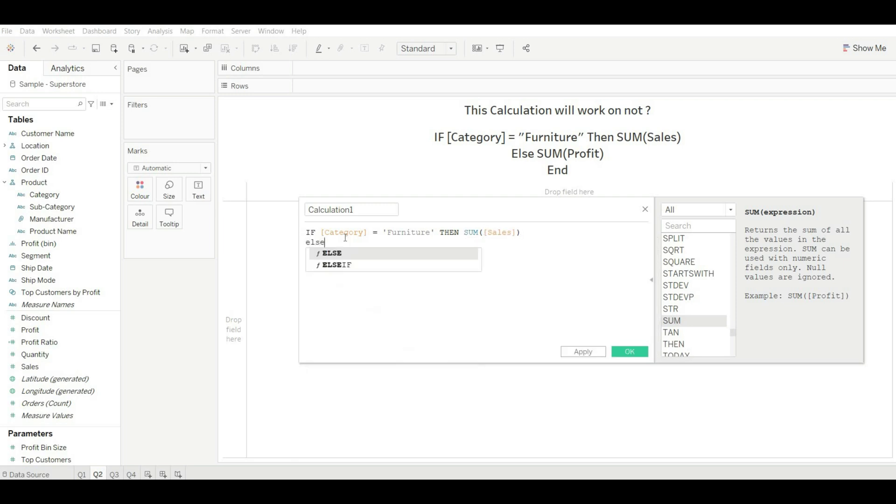
key(Return)
text(sum)
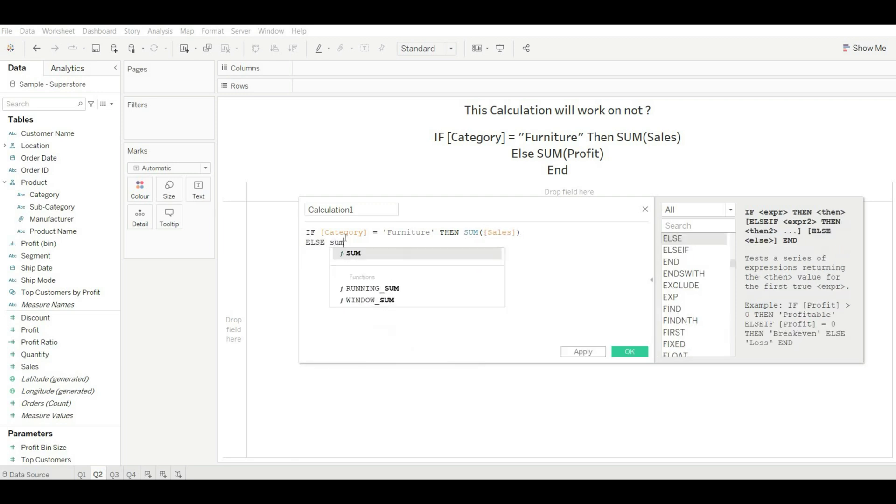
key(Return)
text(prof)
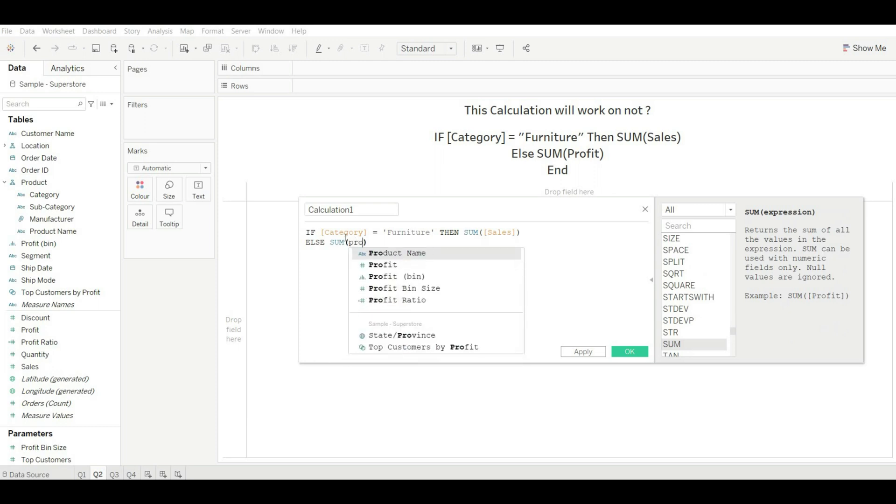
text(it)
key(Return)
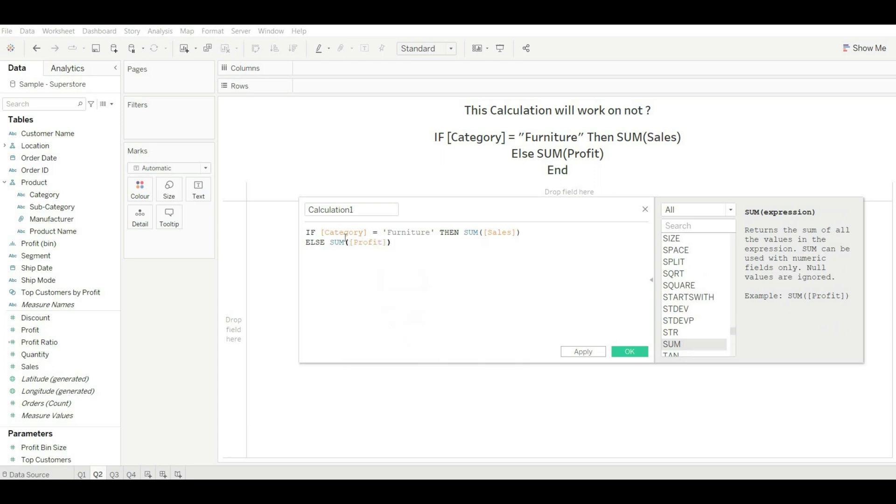
key(Return)
text(end)
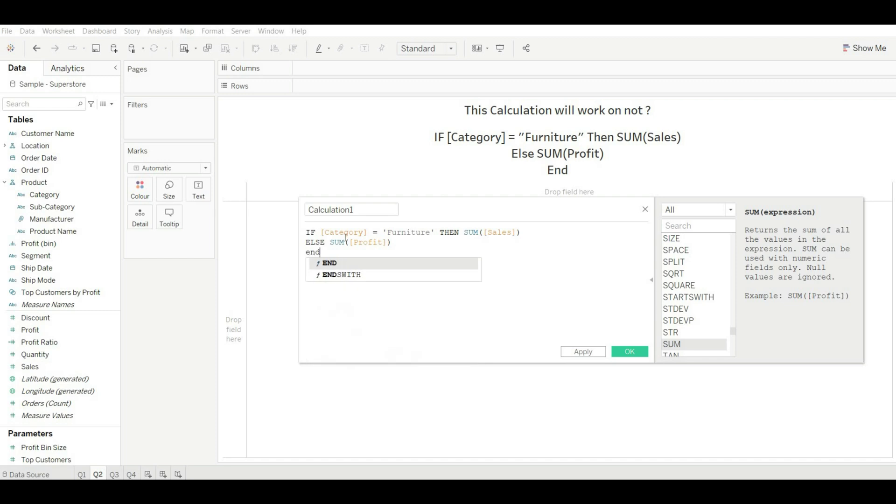
key(Return)
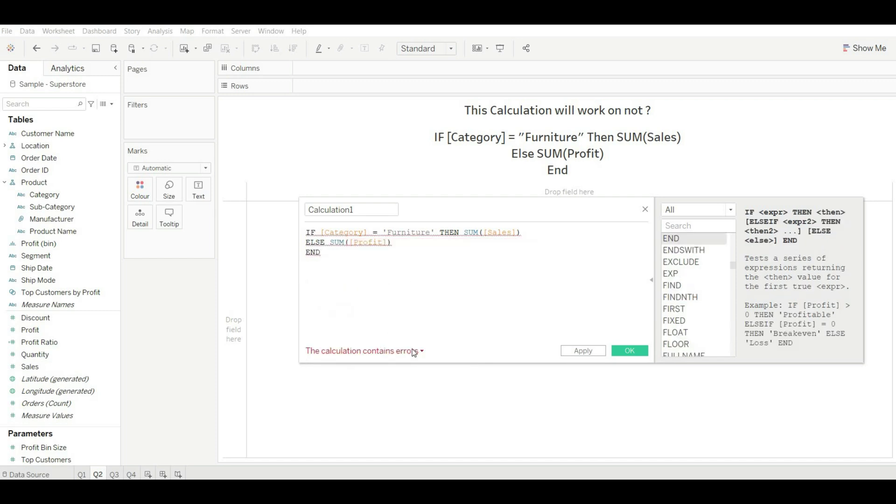
Remove SUM from both branches so Calculation1 is valid, and save it.
mouse_move(408, 350)
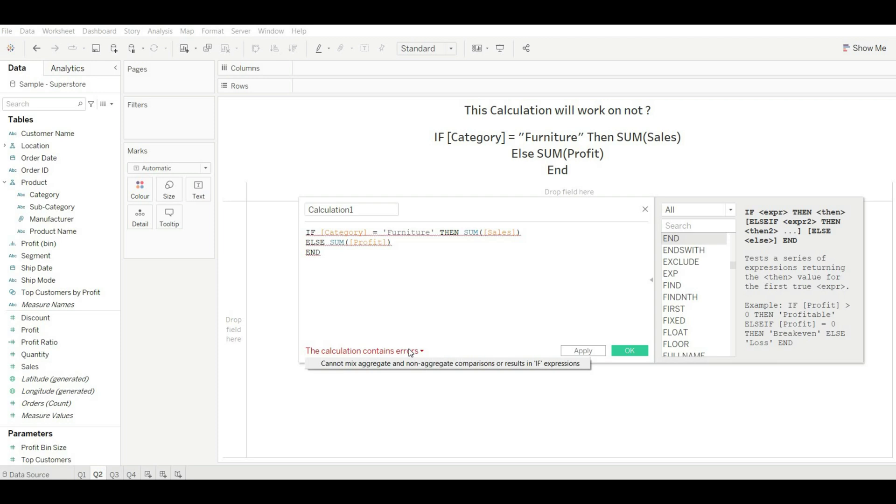
click(479, 232)
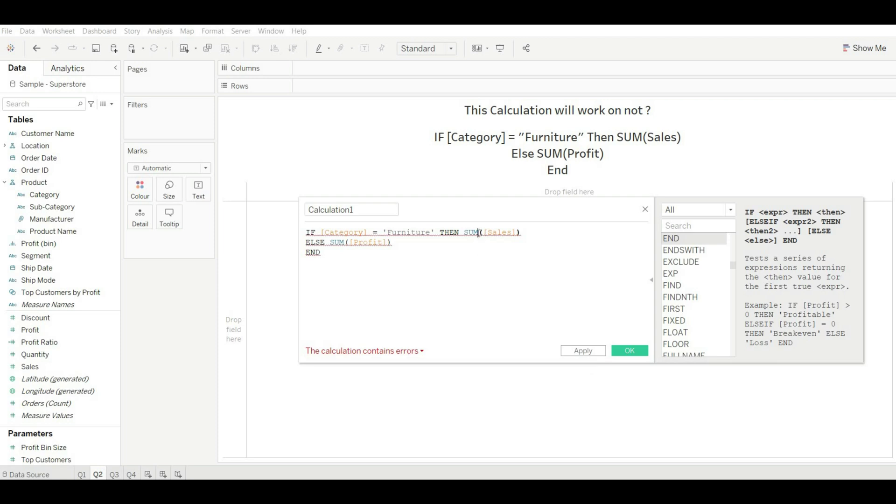
mouse_move(476, 236)
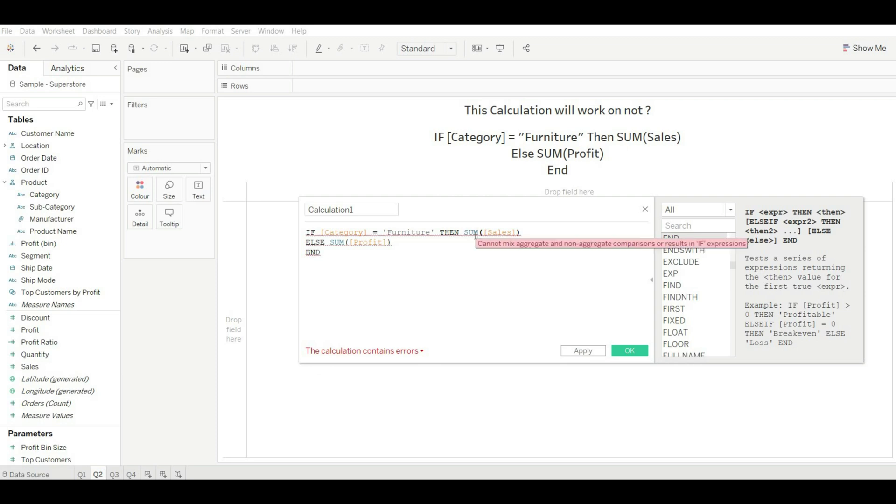
key(BackSpace)
key(BackSpace)
key(BackSpace)
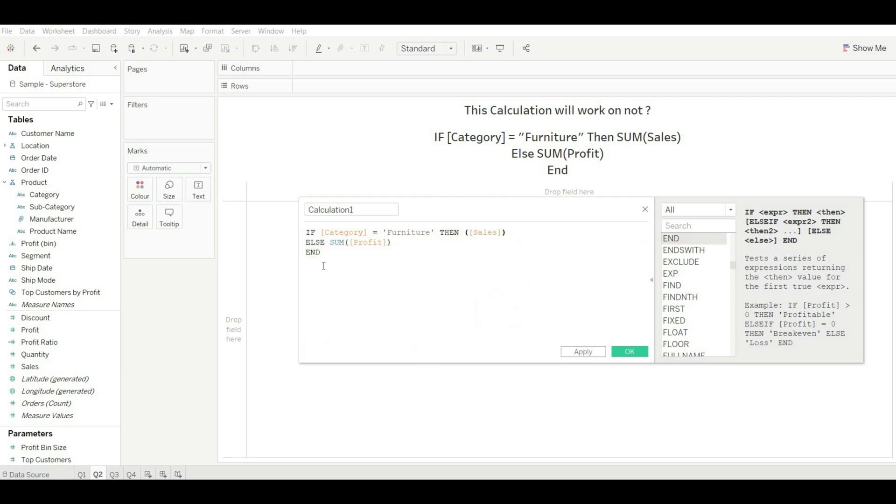
click(345, 242)
key(BackSpace)
key(BackSpace)
key(BackSpace)
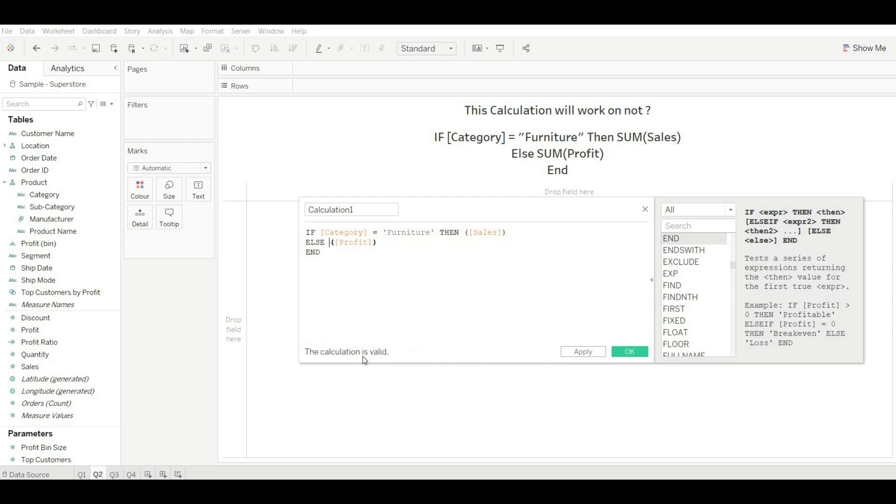
click(630, 352)
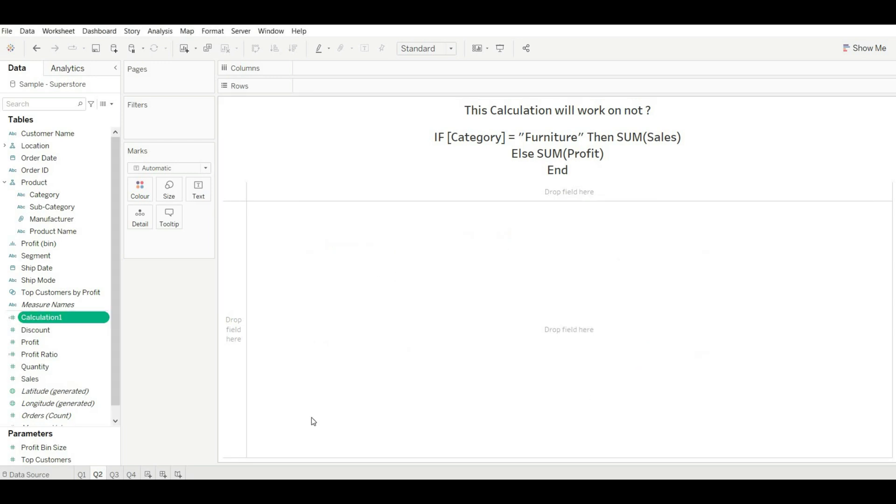
Build a Category table with Calculation1, Sales and Profit columns.
double_click(59, 194)
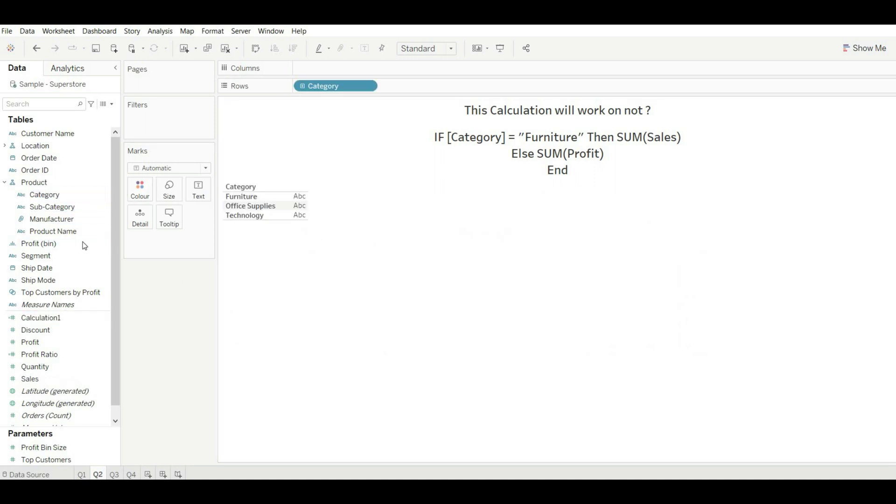
double_click(76, 318)
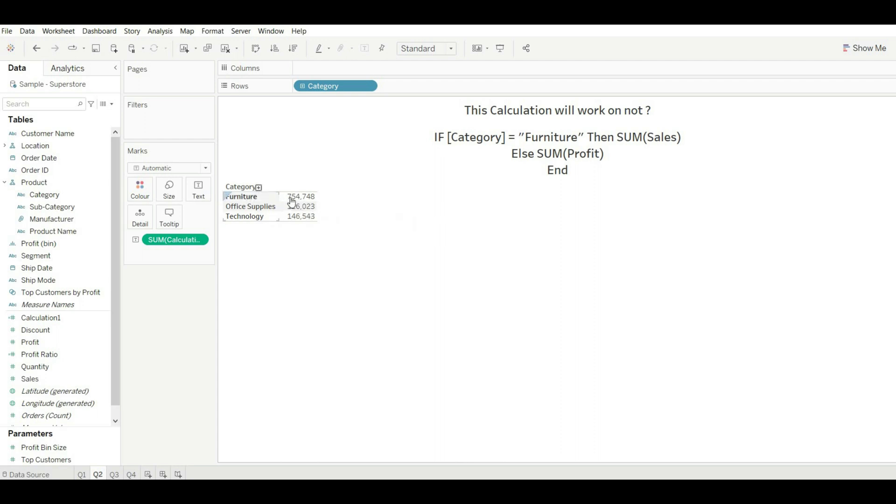
mouse_move(306, 200)
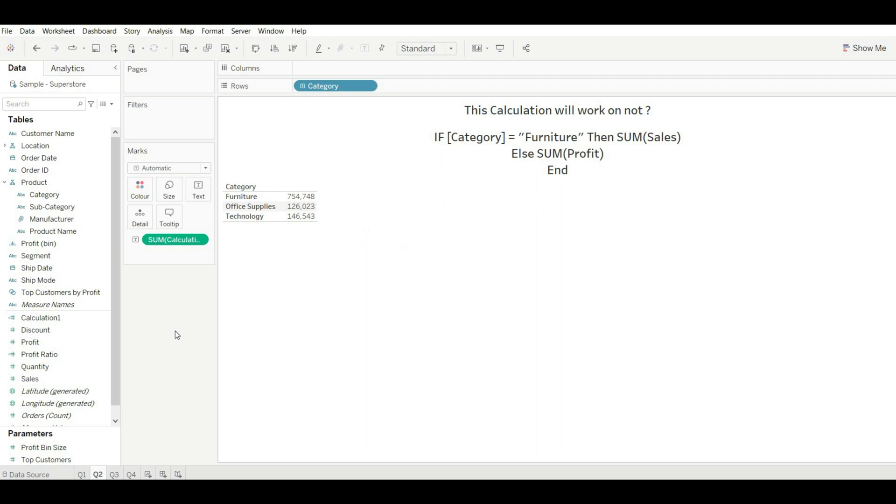
double_click(41, 379)
double_click(43, 344)
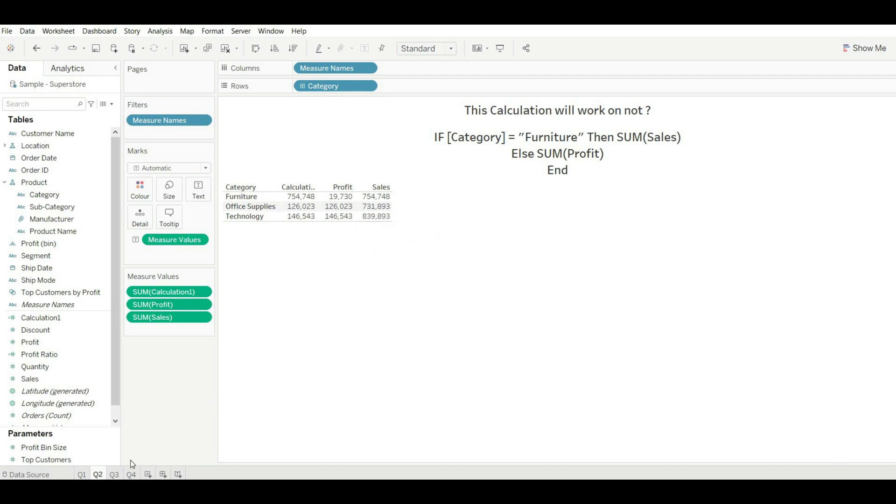
On sheet Q3, list Sales by year and month of Order Date vertically, without quarters.
click(117, 475)
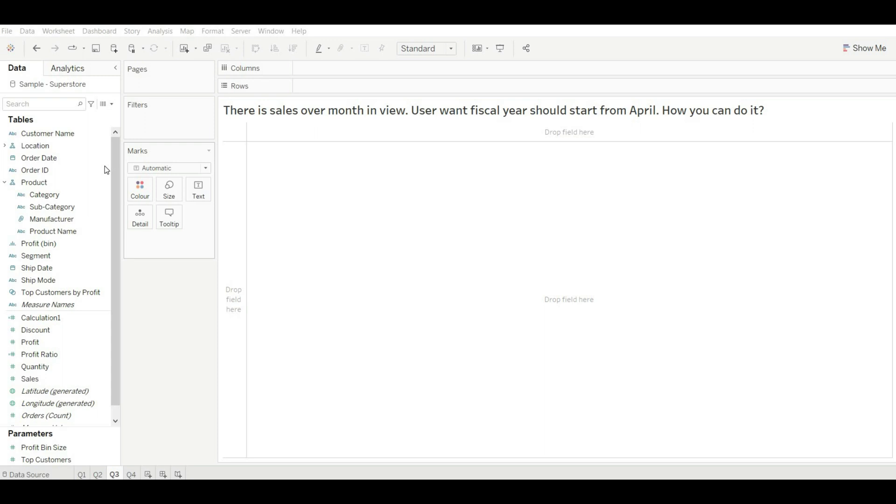
click(65, 157)
drag(60, 155, 322, 68)
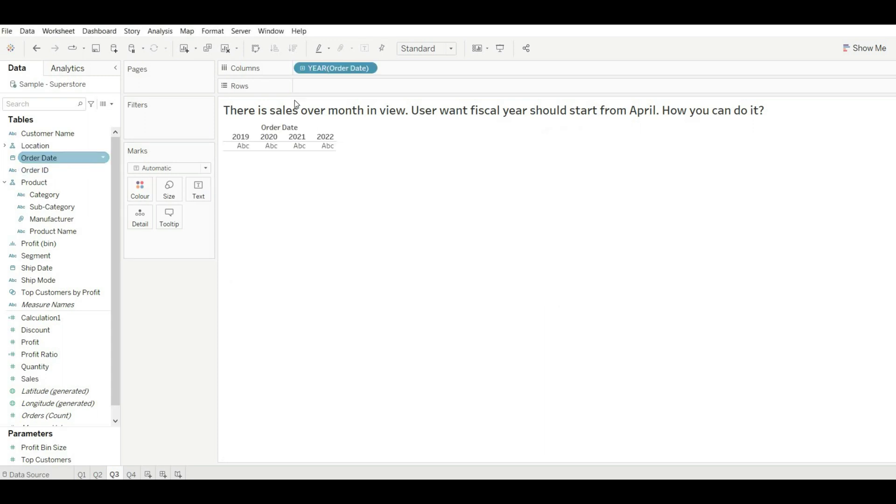
click(302, 69)
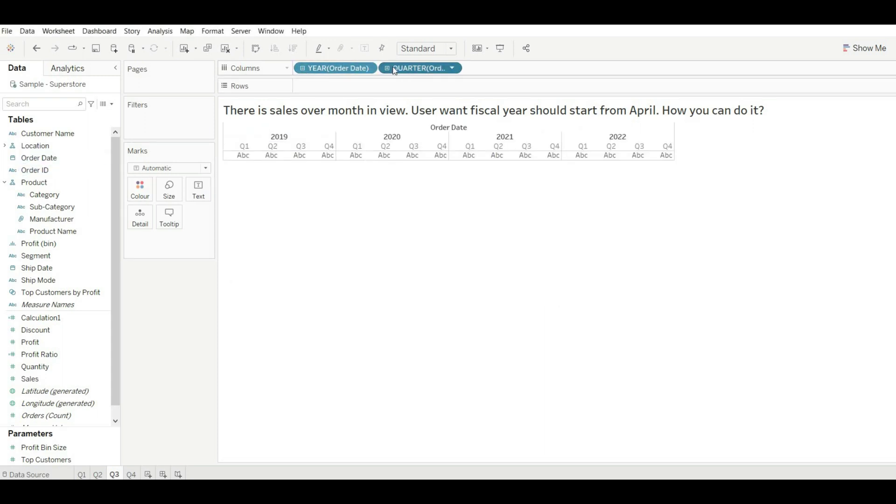
click(387, 68)
drag(407, 43, 258, 58)
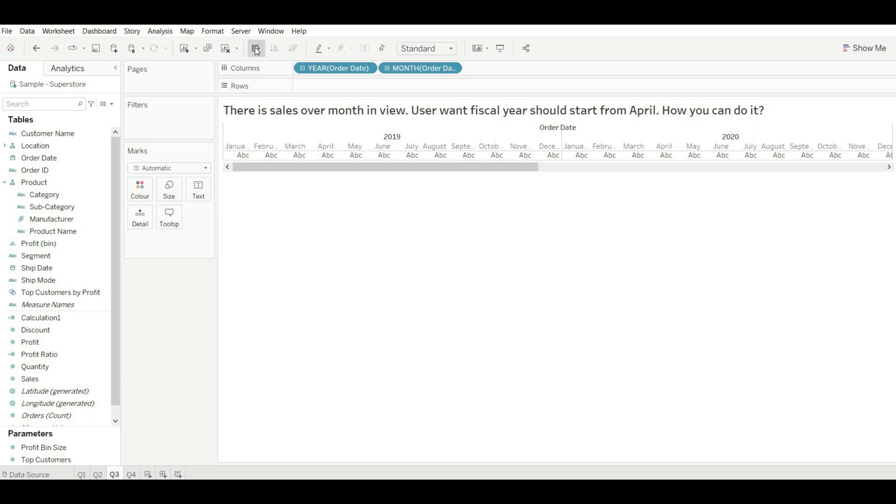
click(255, 50)
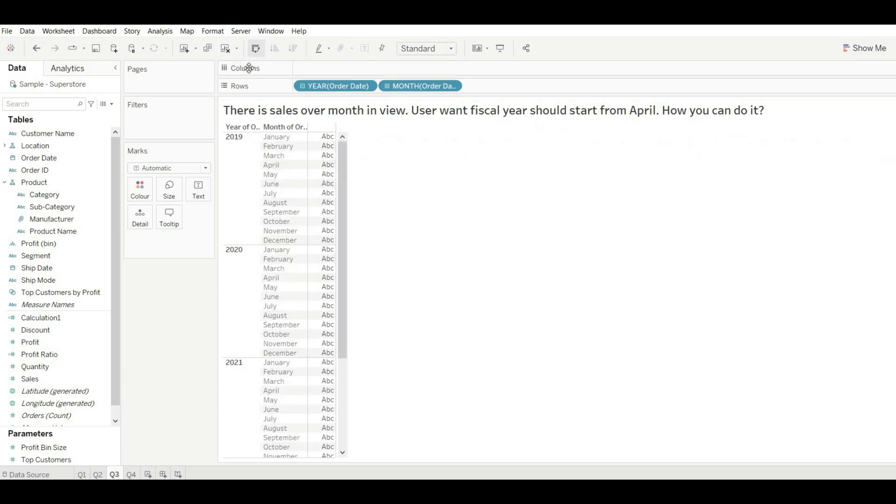
double_click(49, 382)
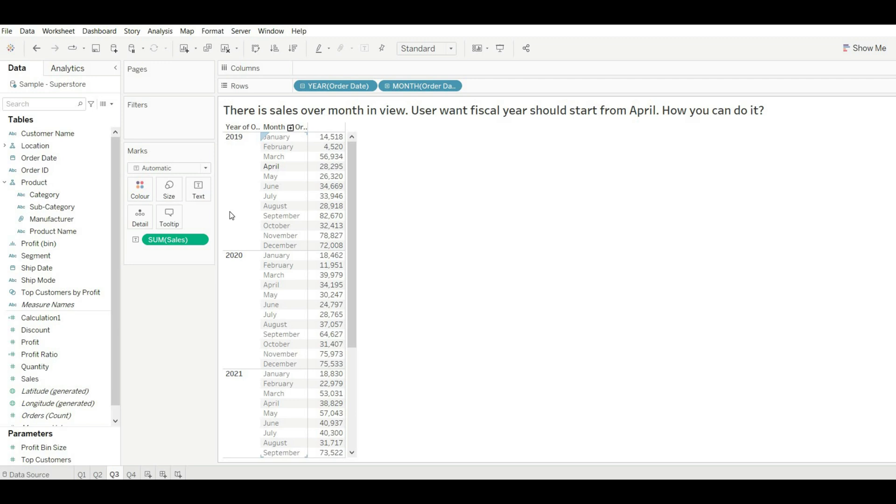
Set the Sample - Superstore date properties so the fiscal year starts in April.
right_click(78, 88)
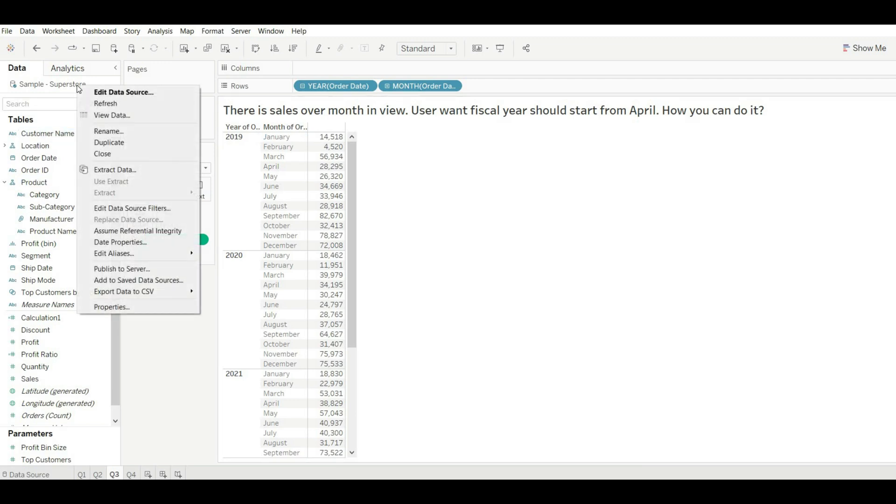
click(131, 240)
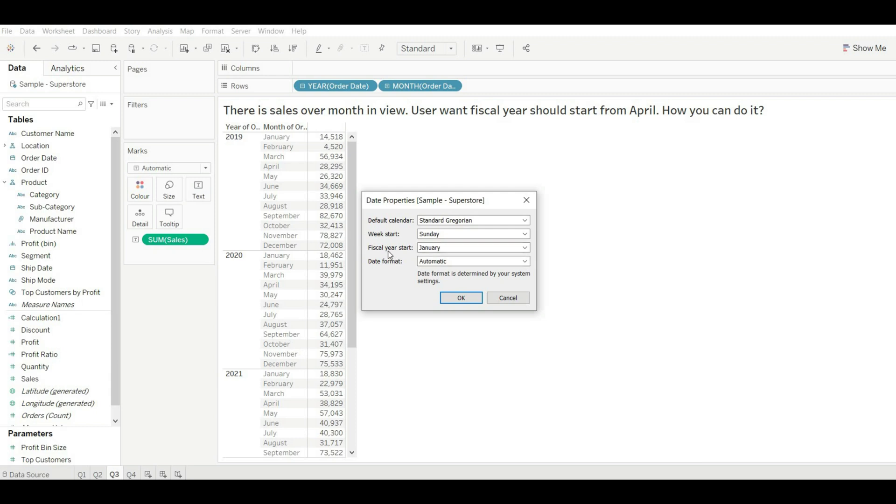
click(457, 253)
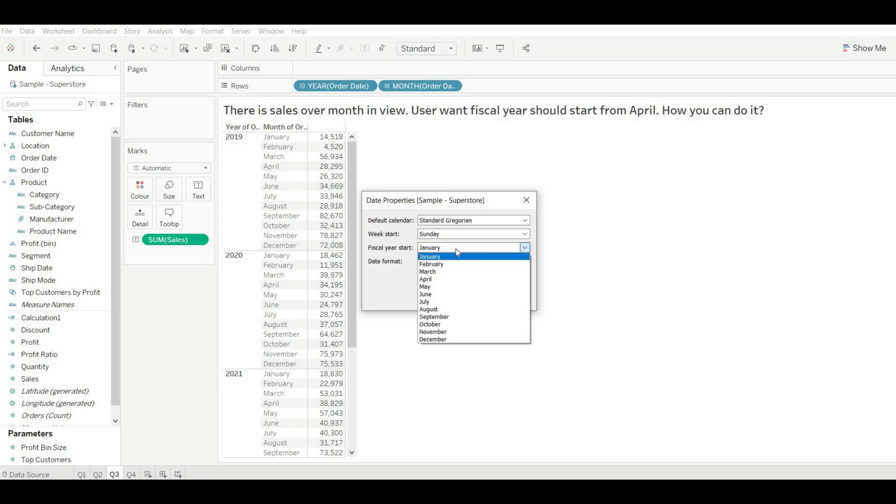
click(445, 279)
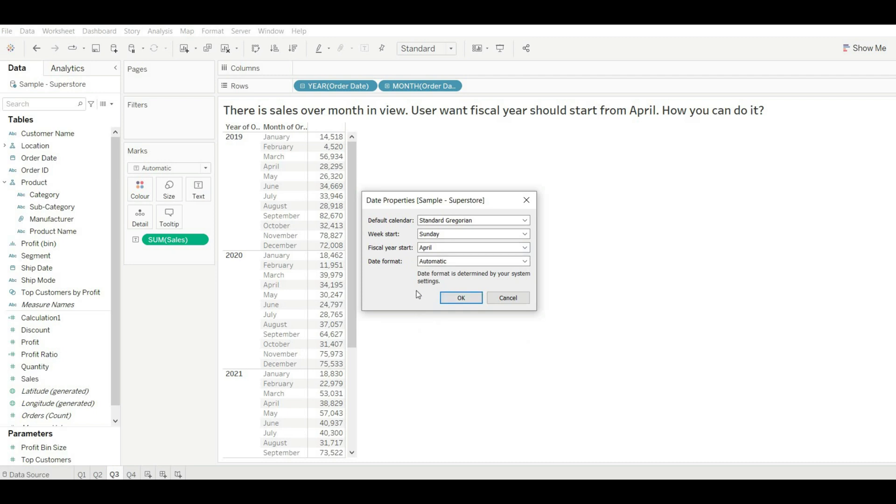
click(455, 298)
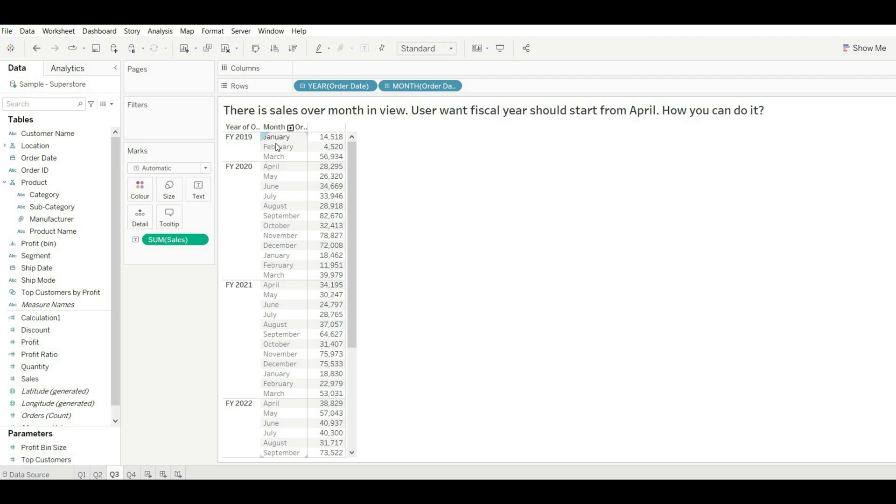
Add a Years filter on Order Date that excludes FY 2019.
drag(334, 86, 173, 113)
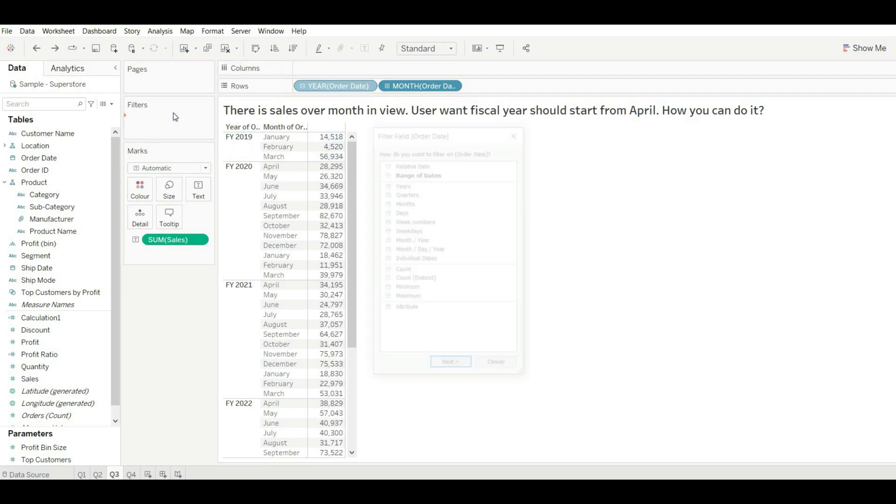
double_click(401, 184)
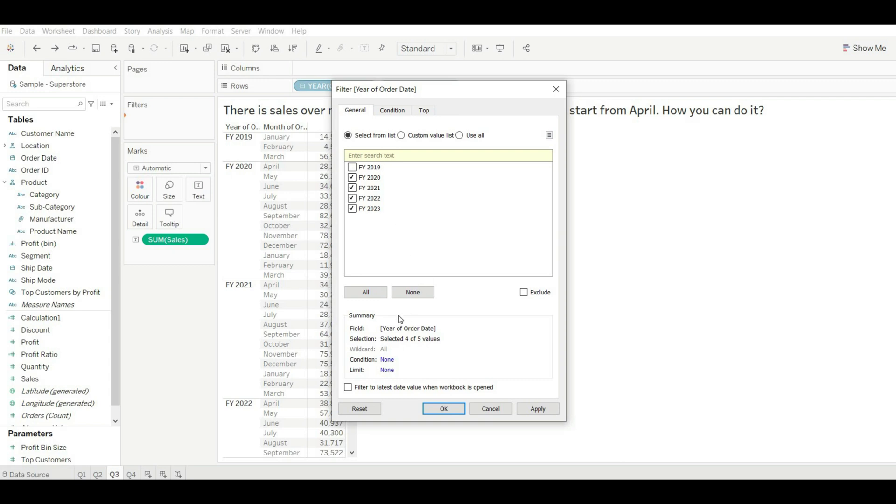
click(444, 409)
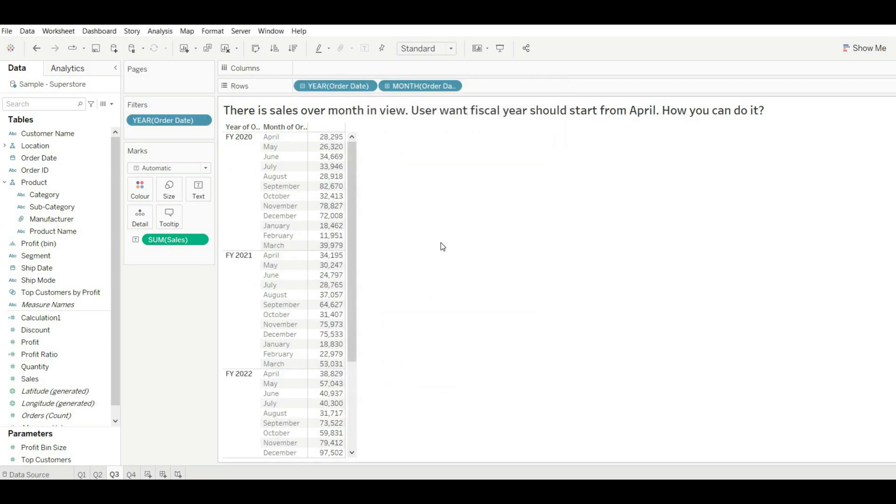
scroll(355, 261, down, 3)
scroll(341, 304, up, 3)
scroll(289, 290, down, 3)
scroll(293, 310, up, 3)
On sheet Q4, put Region and Customer Name in Rows with SUM(Sales) as text.
click(131, 474)
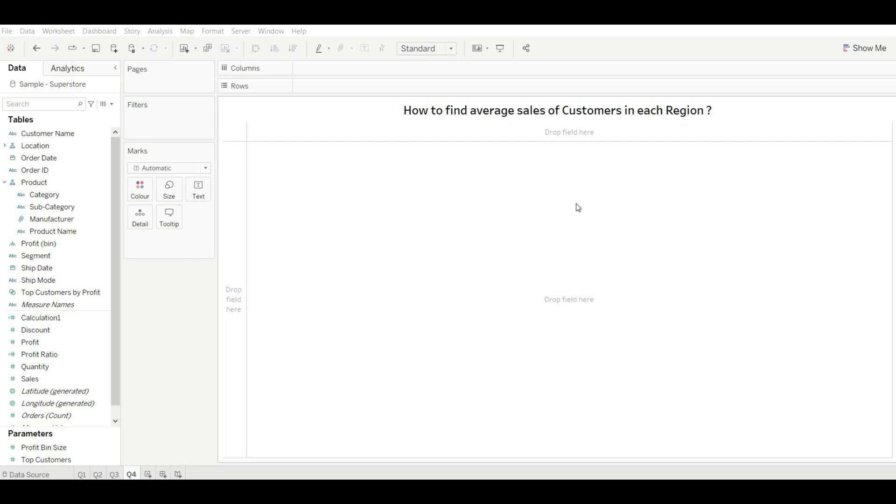
click(4, 146)
drag(41, 169, 345, 88)
drag(84, 136, 446, 82)
scroll(89, 357, down, 3)
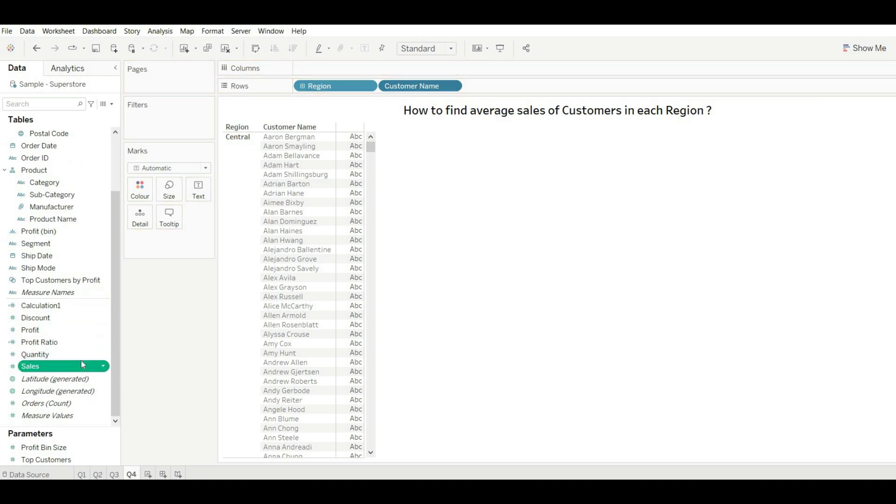
drag(82, 369, 277, 267)
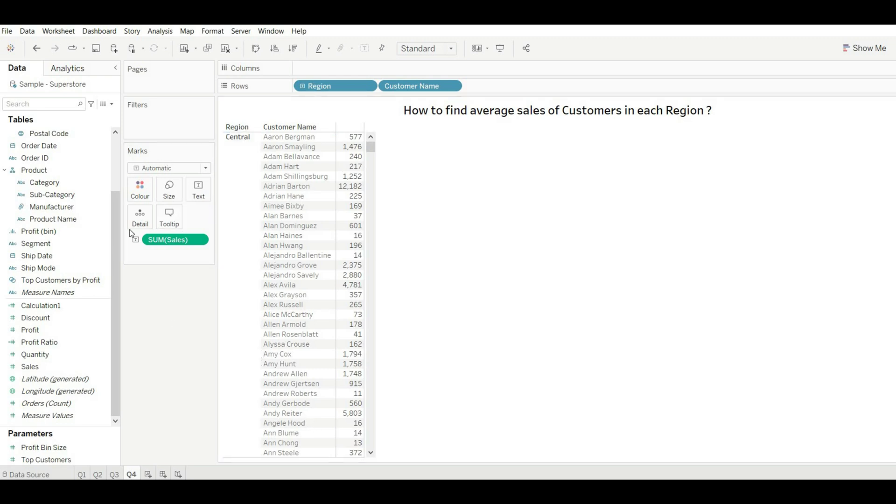
Create the calculated field 'Avg Sales of Customers -1' as SUM([Sales])/COUNTD([Customer Name]).
click(113, 105)
click(97, 112)
key(BackSpace)
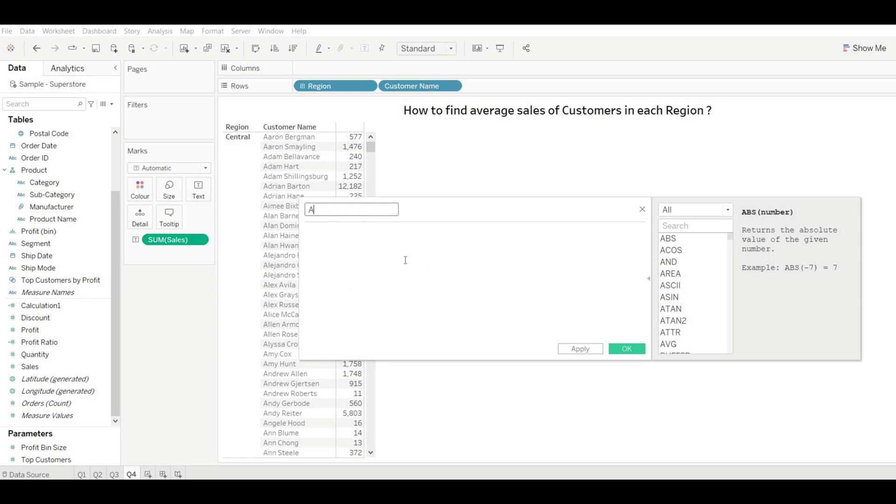
text(Avg Sales of Customers -1)
key(Tab)
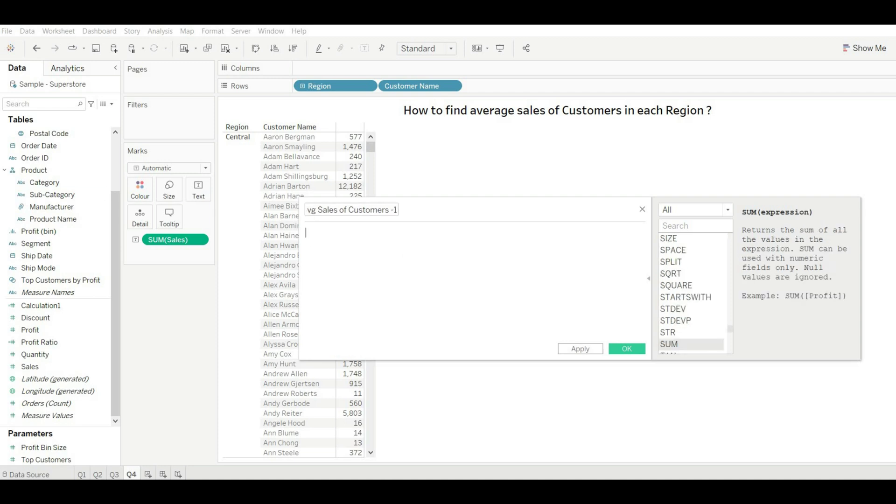
text(sum)
key(Return)
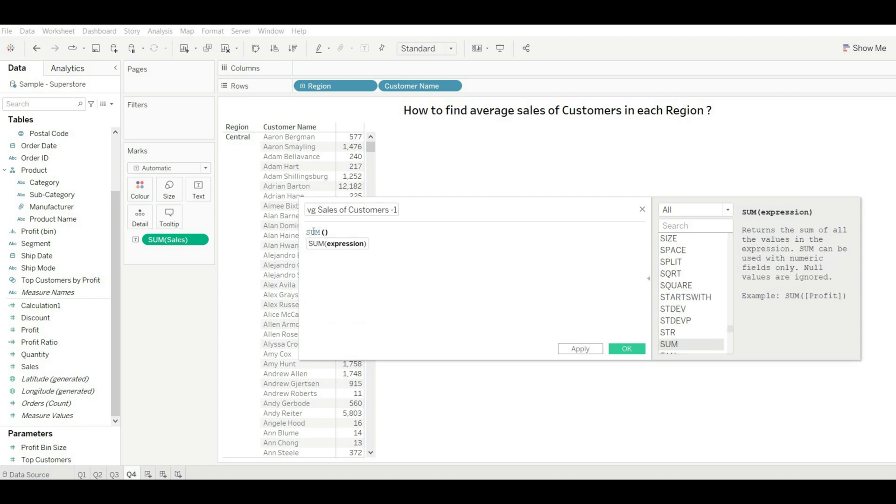
text(sale)
key(Return)
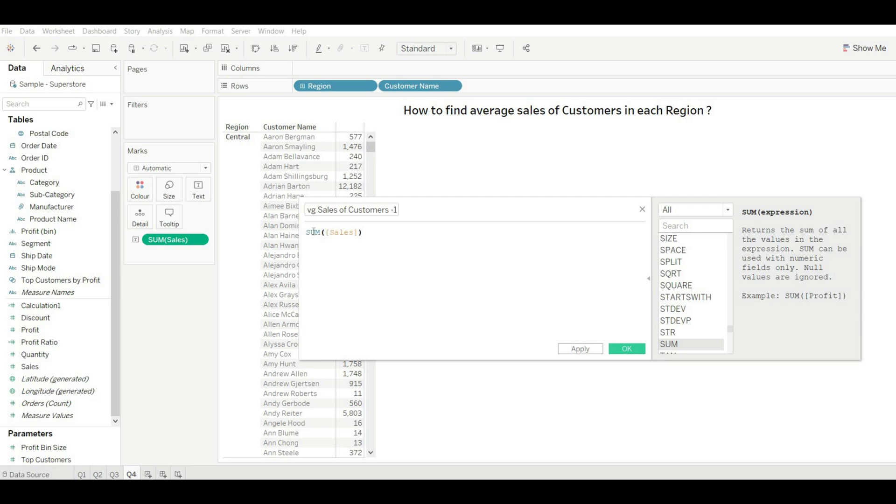
text(/coun)
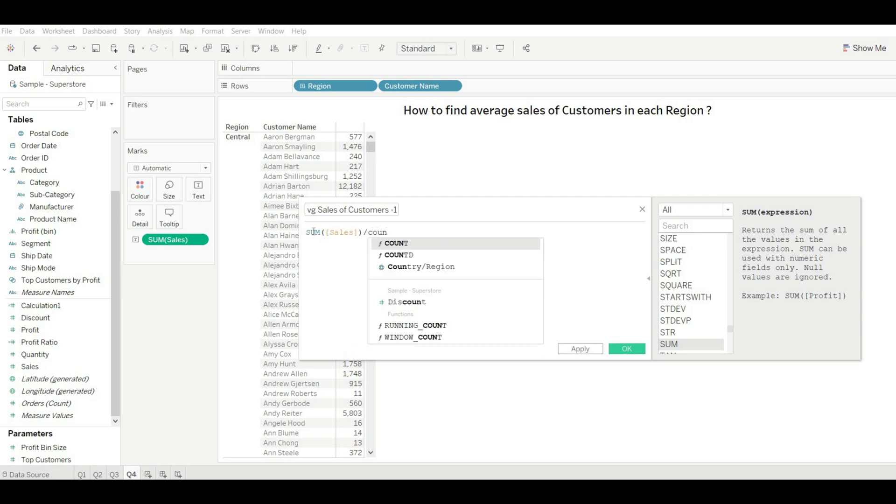
key(Down)
key(Return)
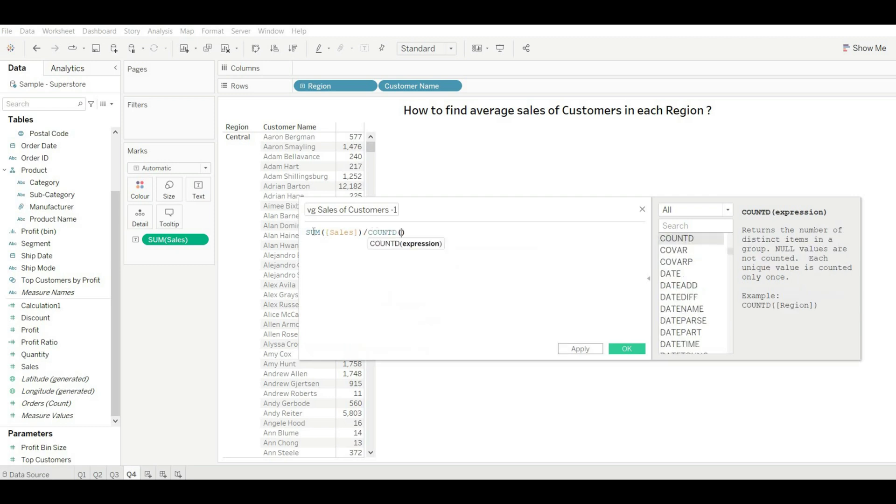
text(cust)
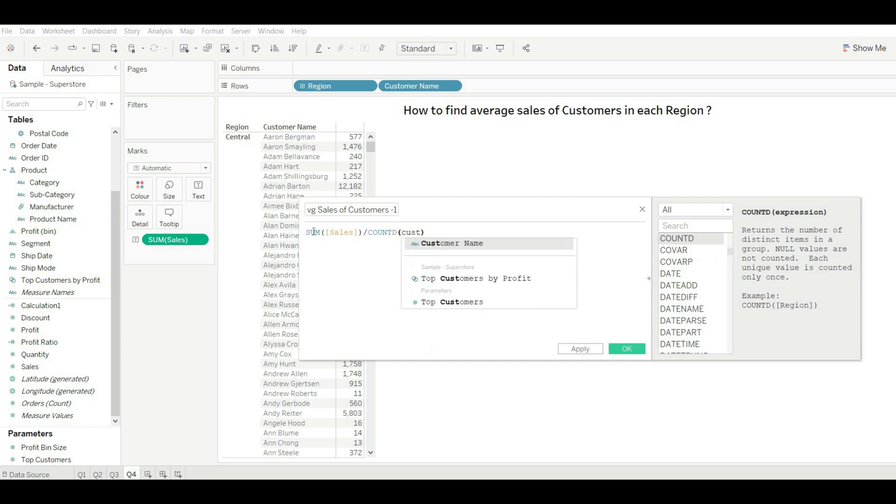
key(Return)
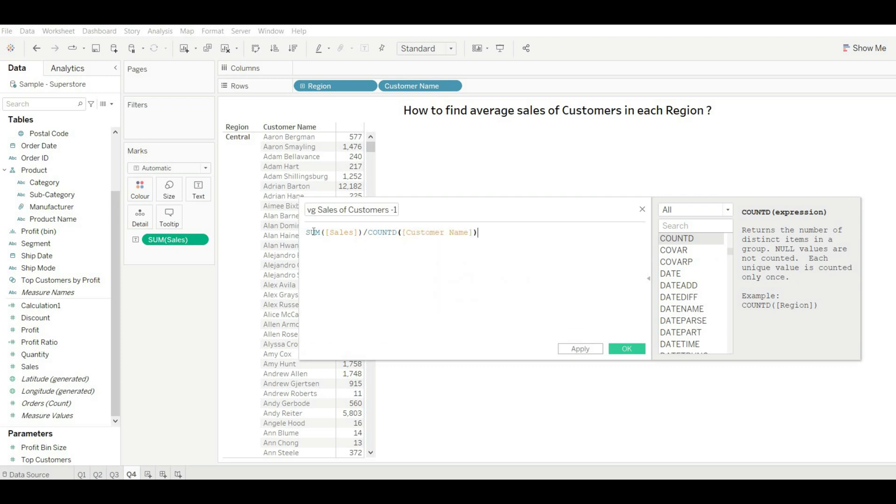
click(631, 348)
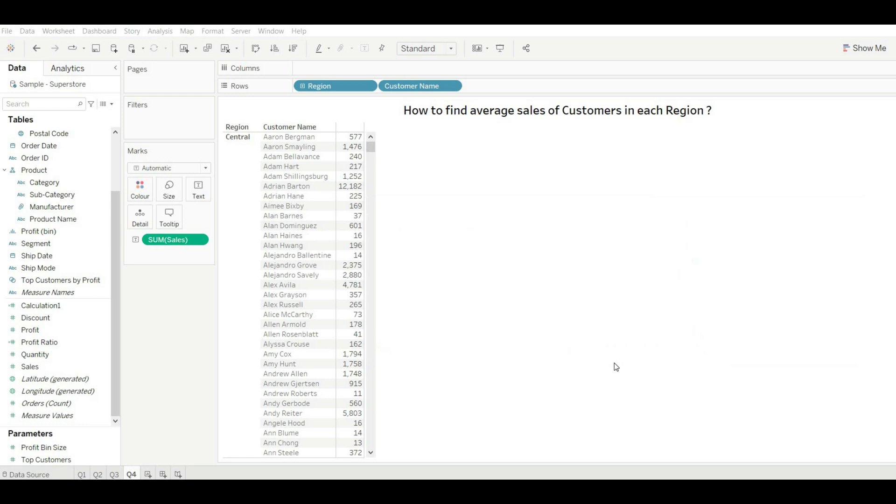
Swap Customer Name for Avg Sales of Customers -1: Central 800, East 1,016, South 765, West 1,078.
drag(420, 83, 152, 330)
click(85, 306)
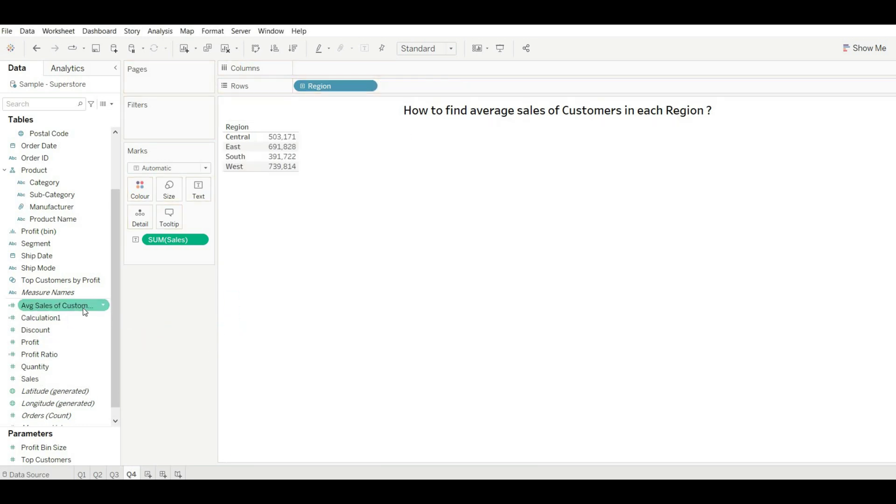
double_click(84, 306)
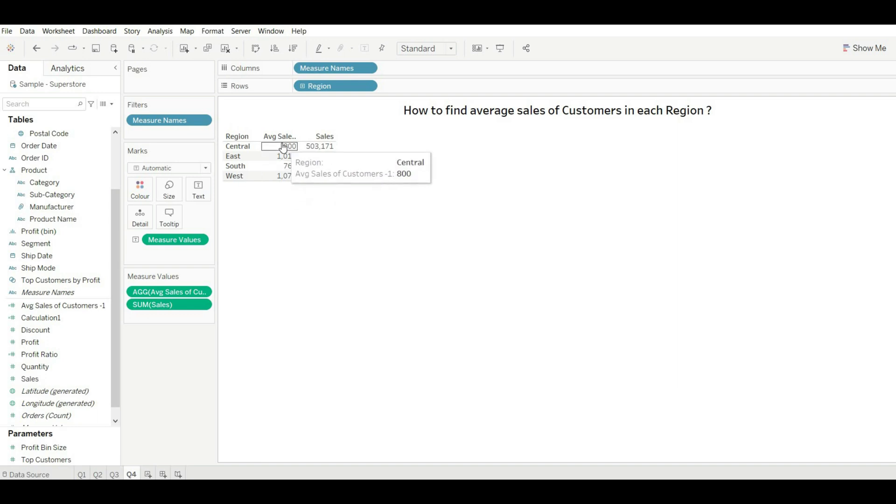
mouse_move(283, 180)
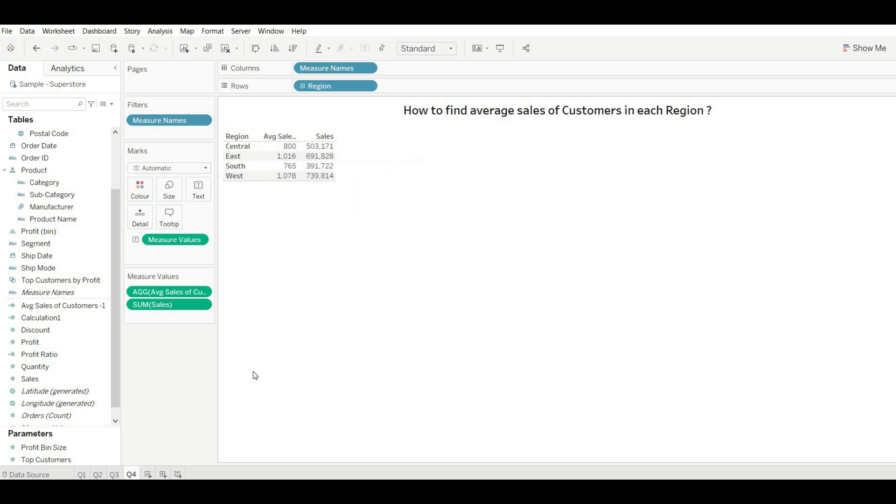
Add new Sheet 5 and start a calculated field named 'Avg Sales of Customers -2'.
click(149, 474)
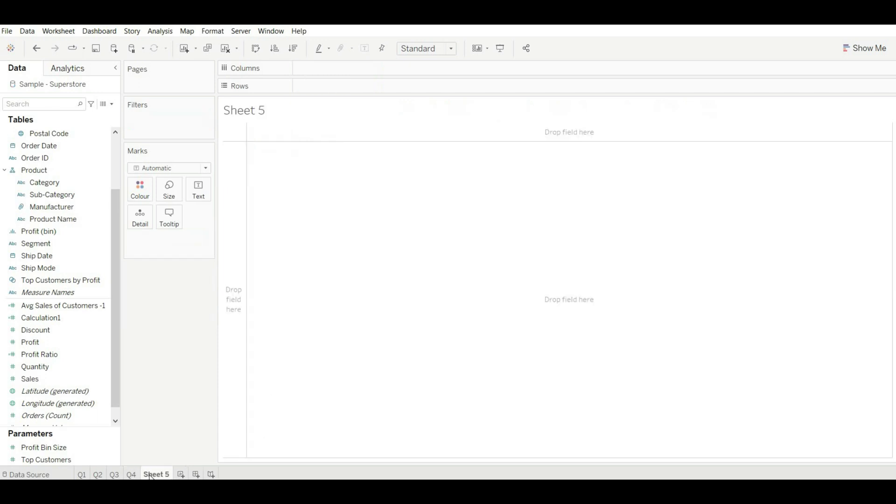
scroll(100, 219, up, 2)
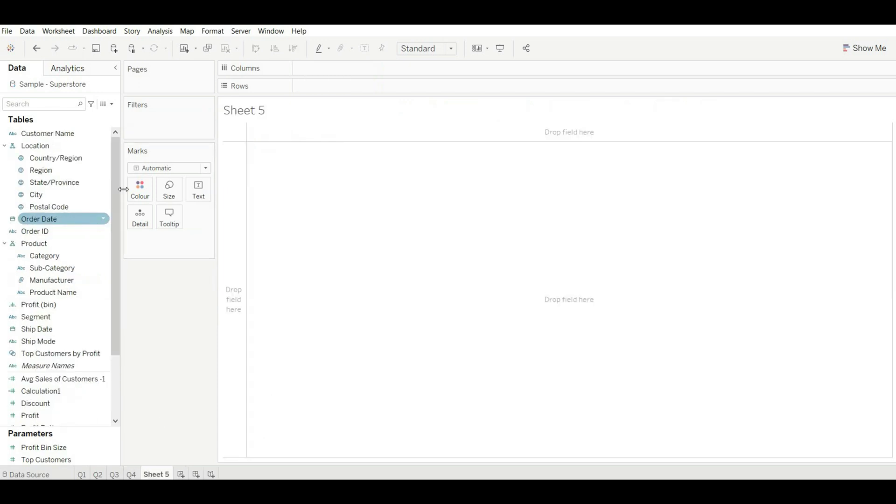
click(112, 105)
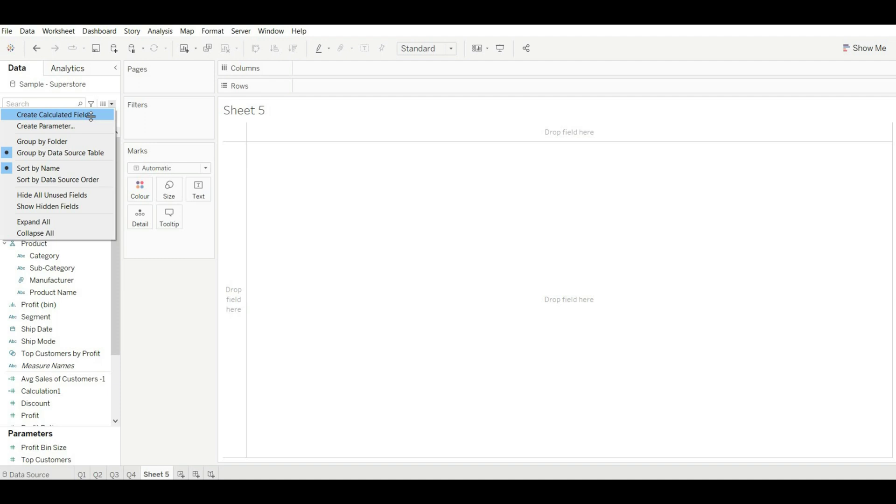
click(90, 114)
key(BackSpace)
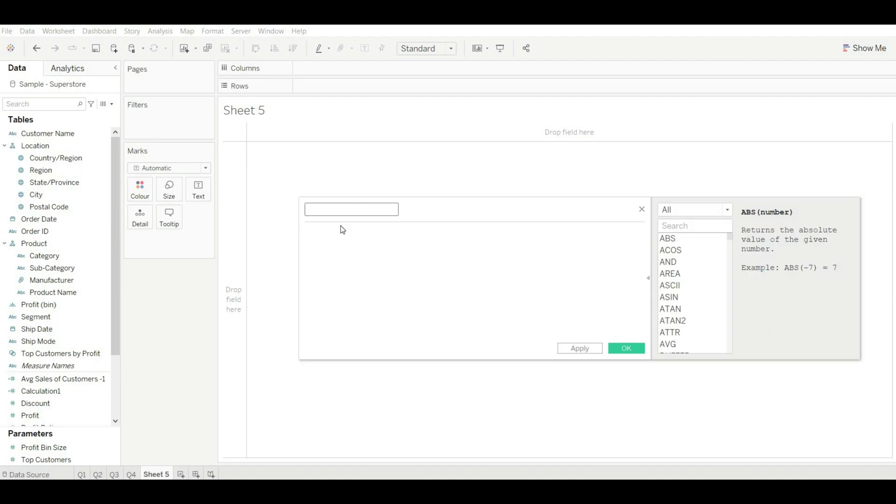
text(Avg Sales of Customers)
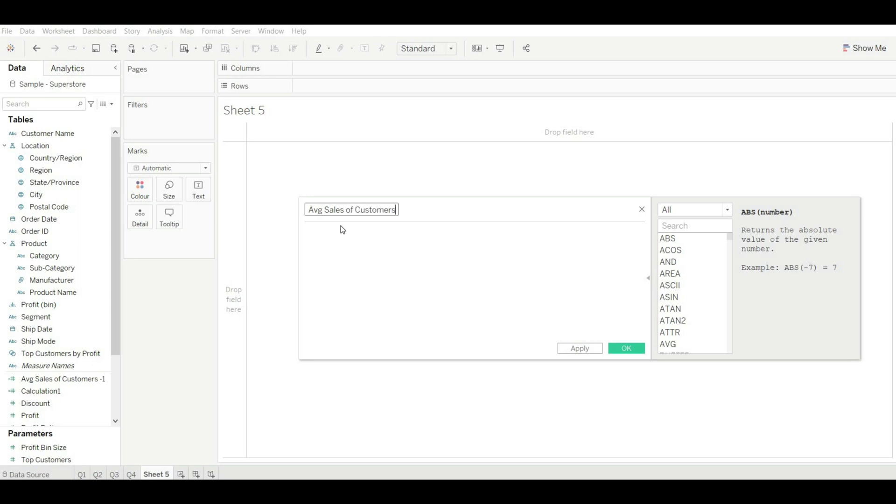
text( -2)
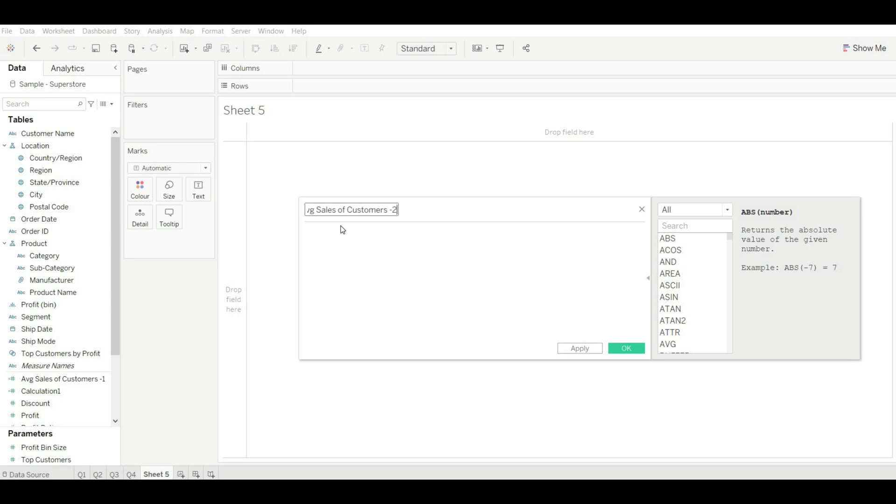
Enter the formula {INCLUDE [Customer Name] : SUM([Sales]) into the calculation.
click(382, 240)
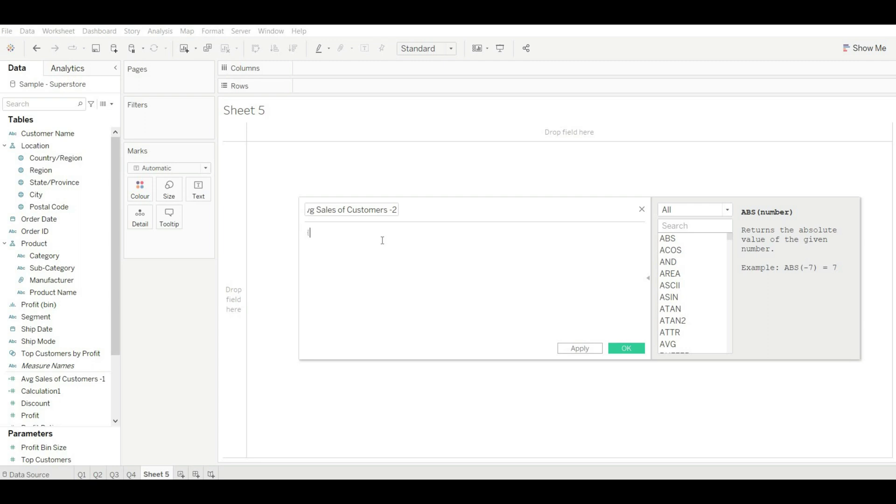
text({inc)
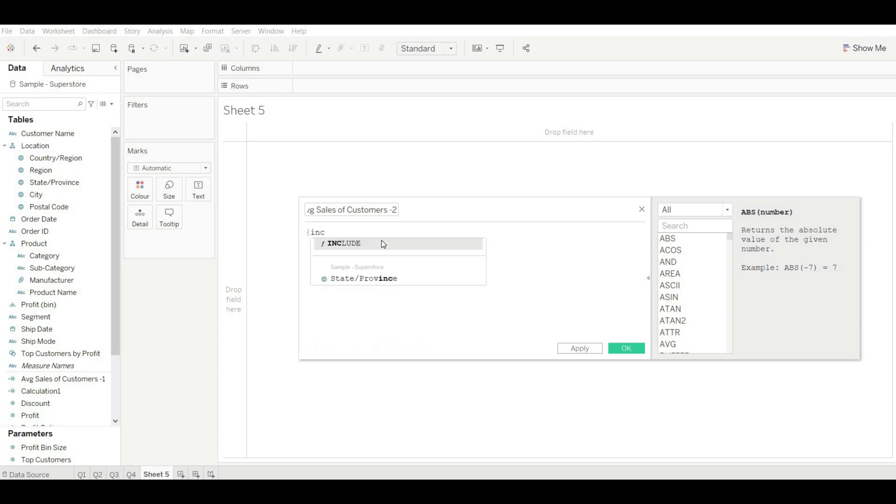
key(Return)
text(cu)
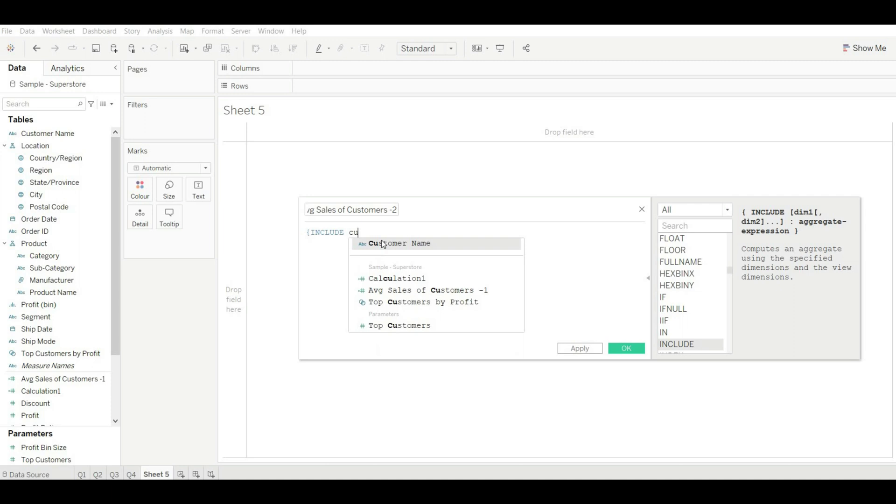
text(st)
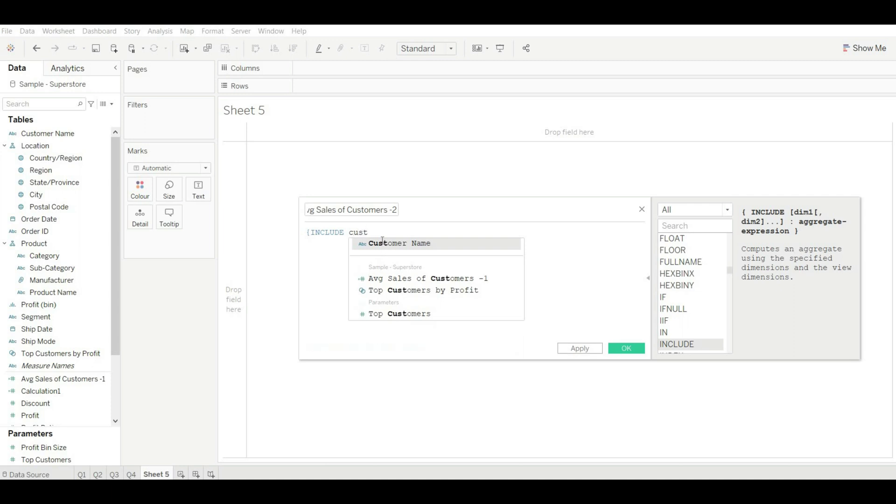
key(Return)
text(: sum)
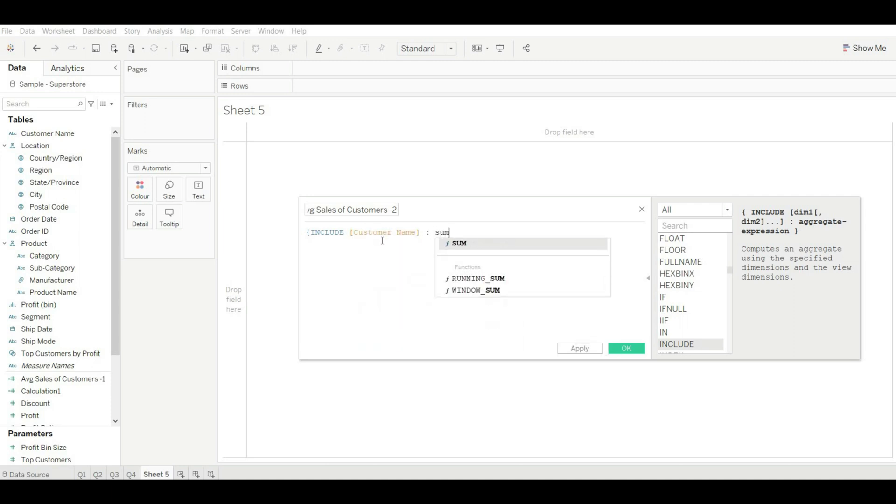
key(Return)
text(sales)
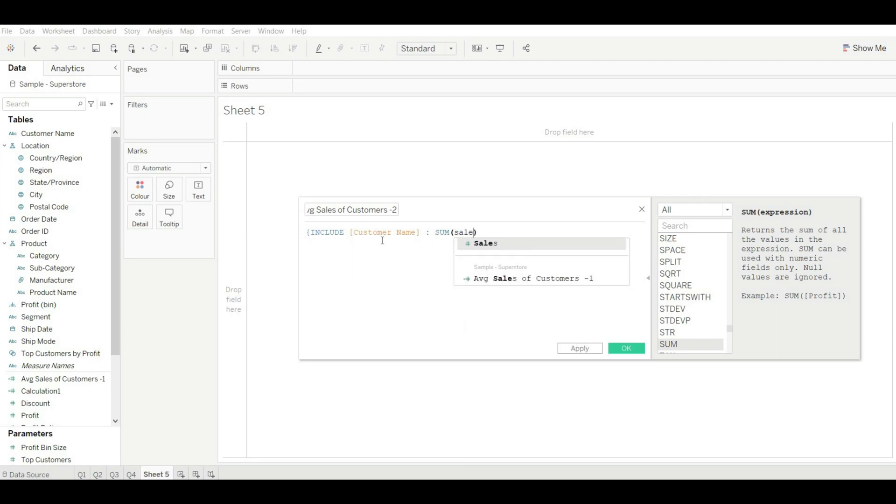
key(Return)
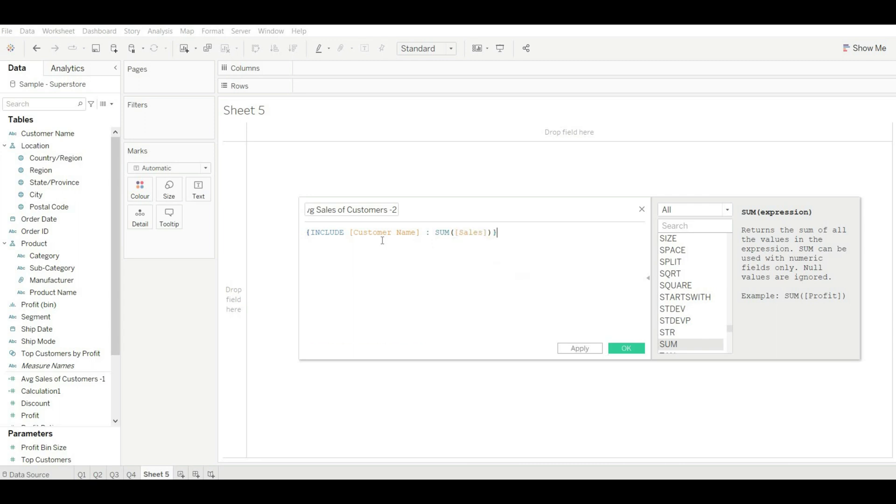
Close and save the INCLUDE calculation, then list Region on Rows.
text(})
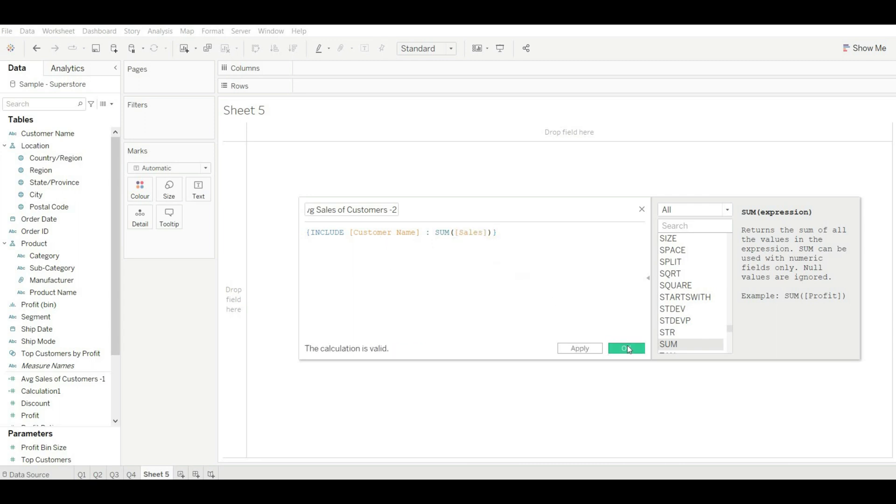
click(627, 346)
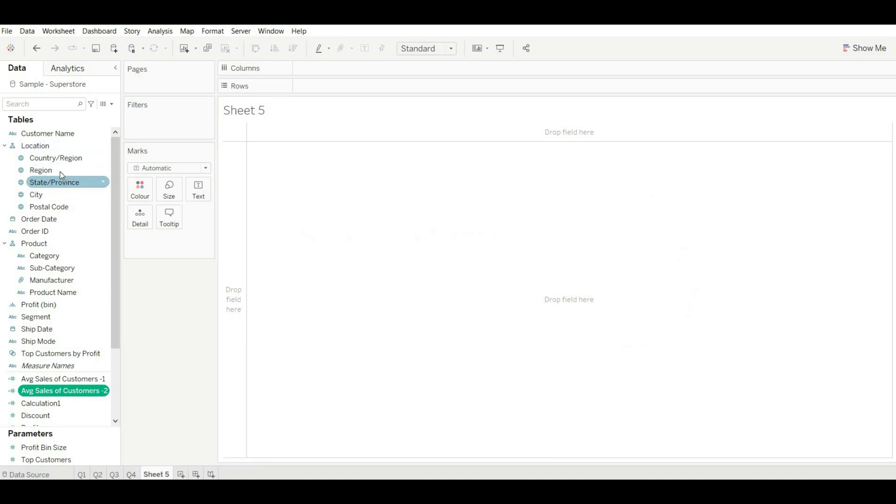
drag(60, 170, 331, 89)
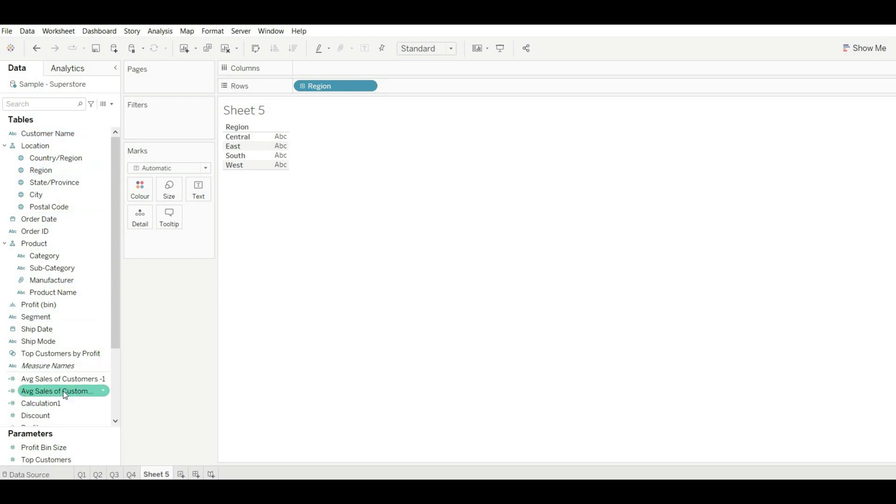
Show Avg Sales of Customers -2 averaged per Region: Central 800.0, East 1,015.9, South 765.1, West 1,078.4.
drag(65, 395, 197, 202)
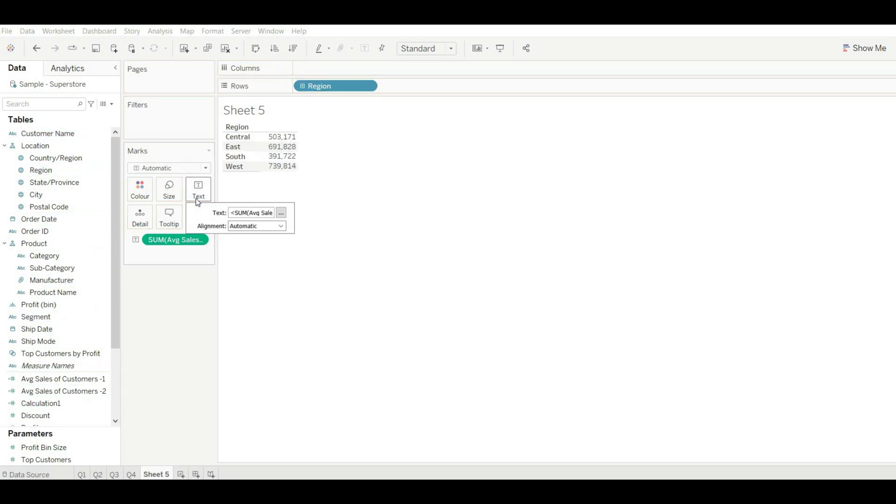
click(200, 241)
mouse_move(217, 332)
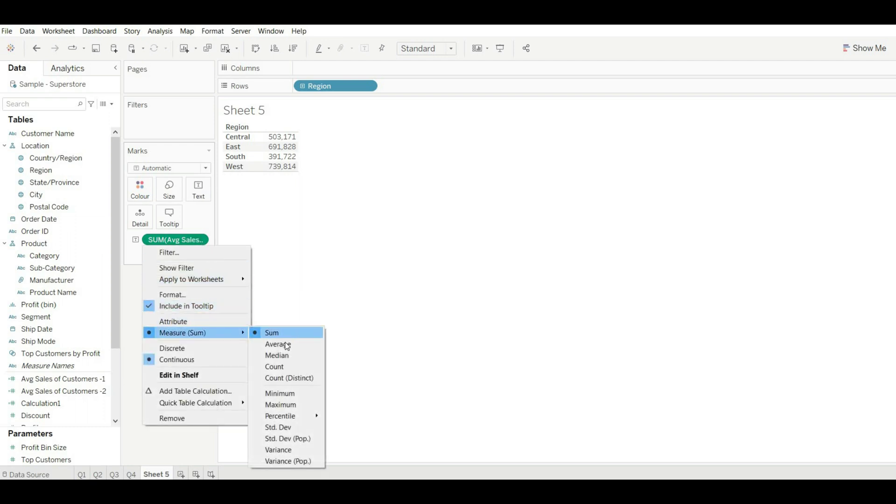
click(286, 345)
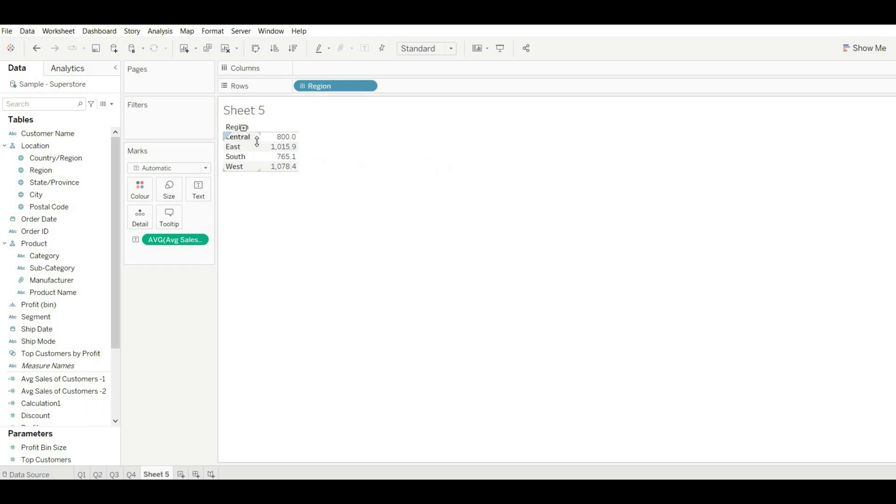
click(131, 474)
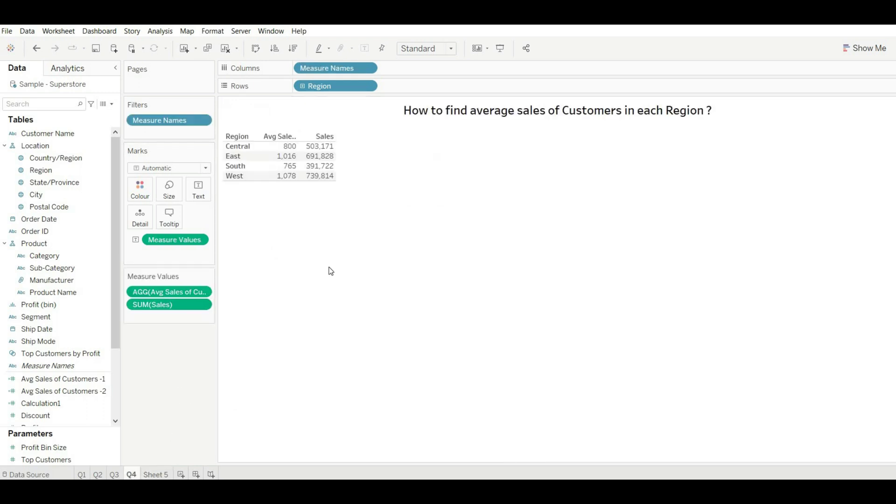
click(157, 474)
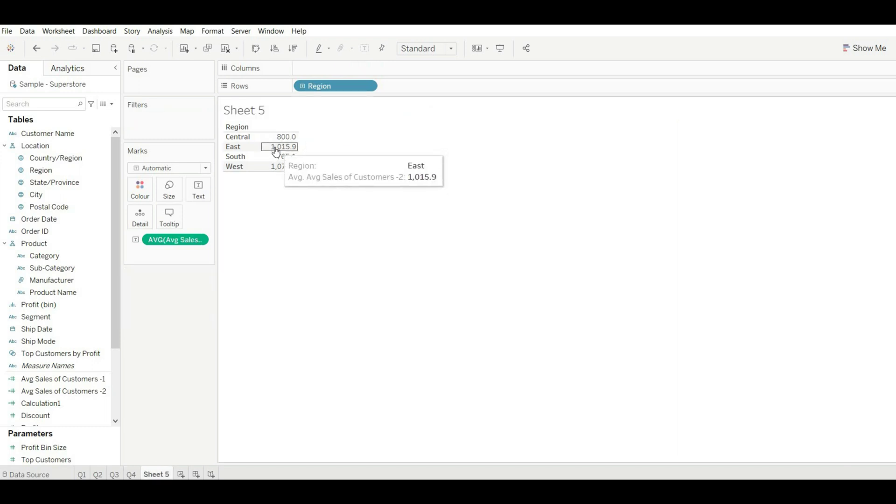
click(131, 474)
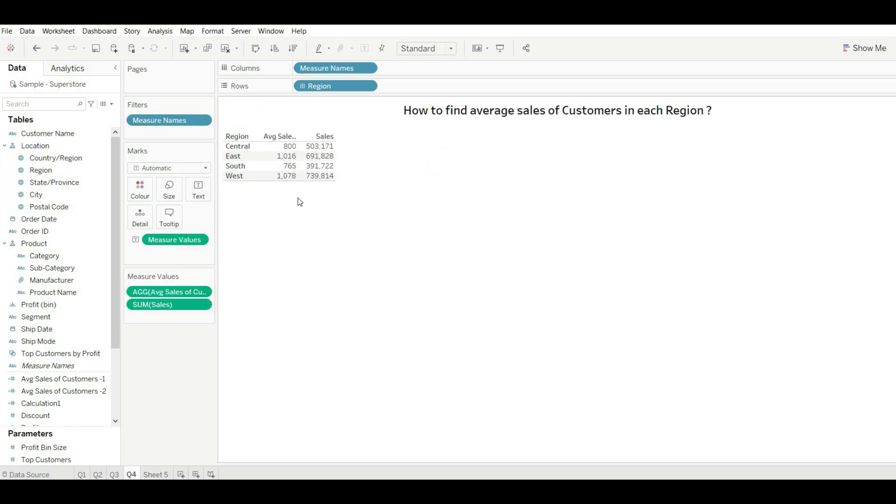
click(164, 474)
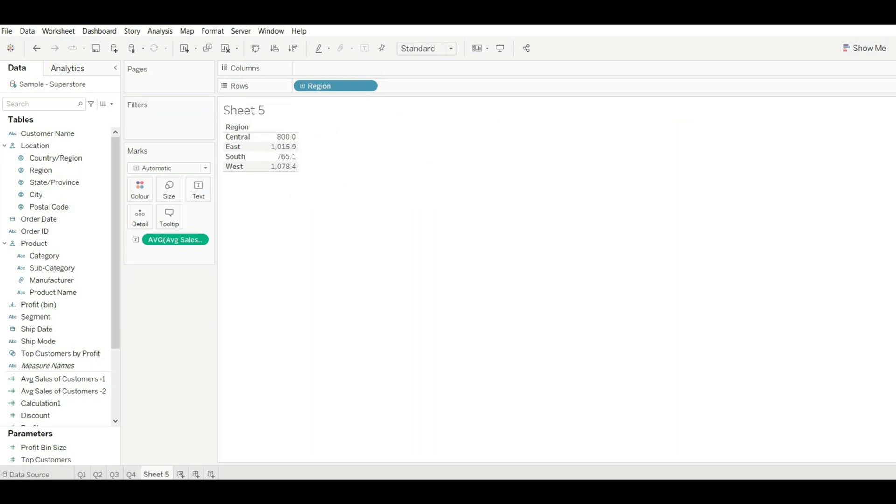
click(135, 475)
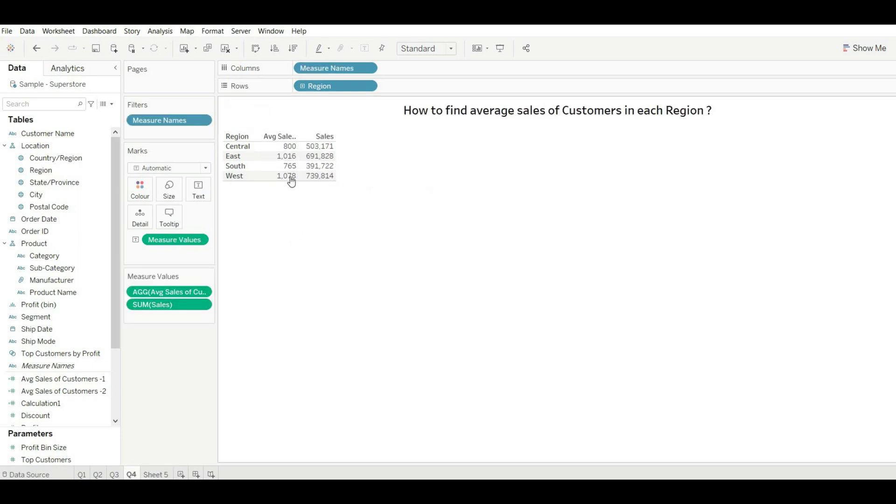
click(156, 475)
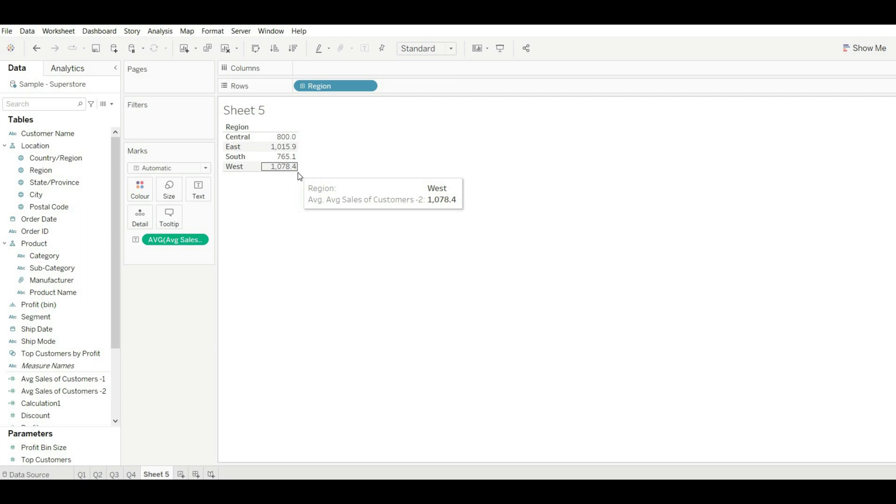
click(131, 474)
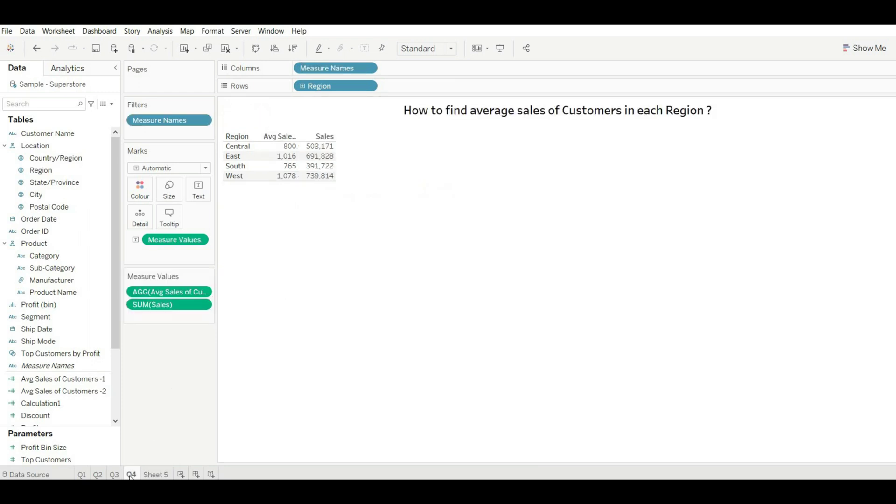